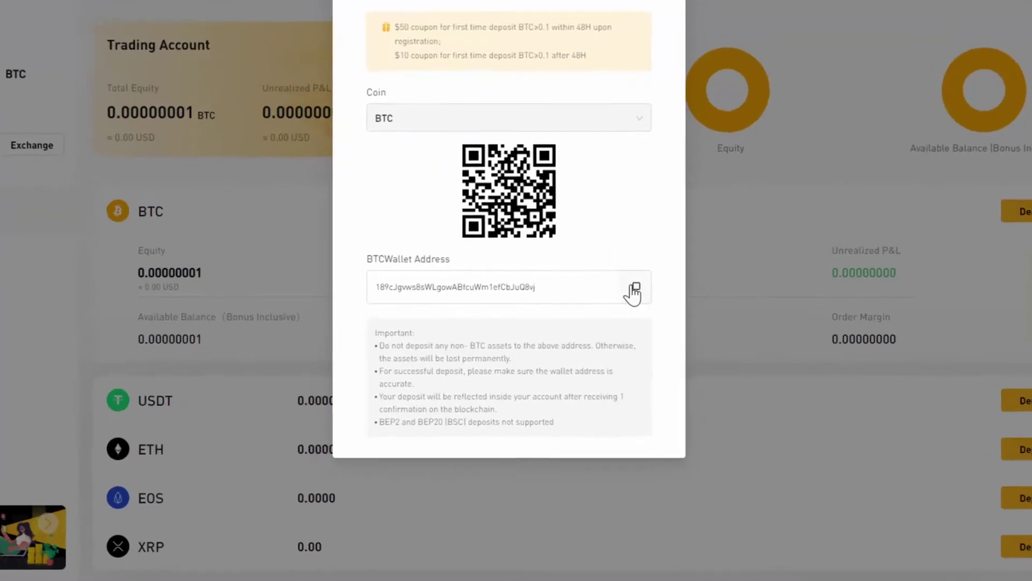
left_click(636, 288)
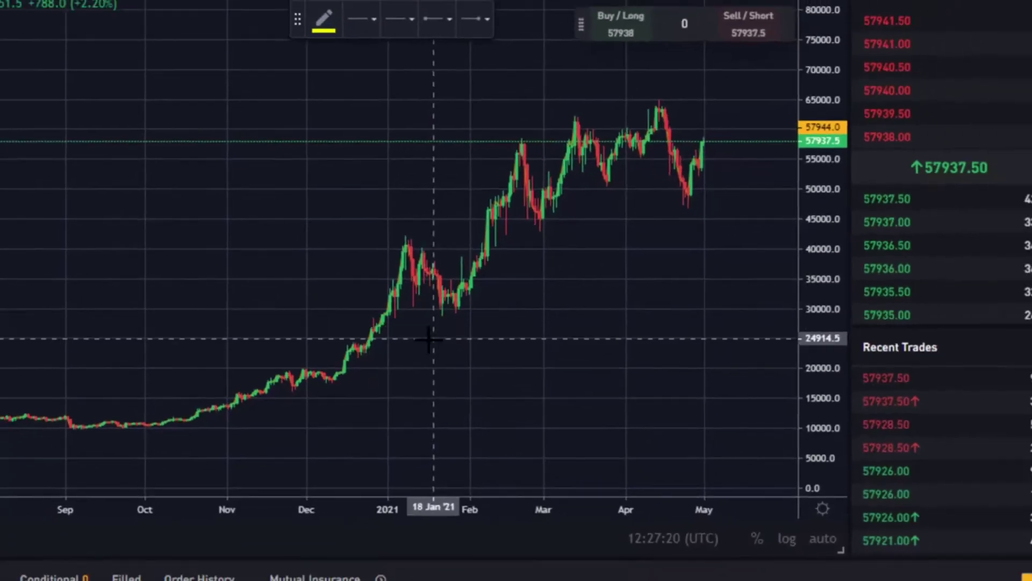
left_click(430, 339)
left_click(580, 217)
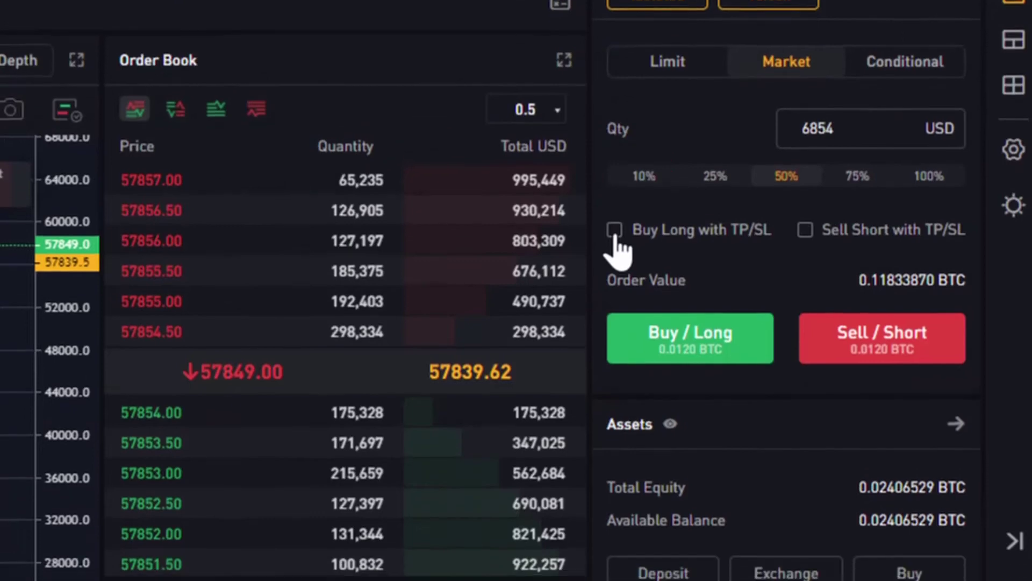
left_click(998, 156)
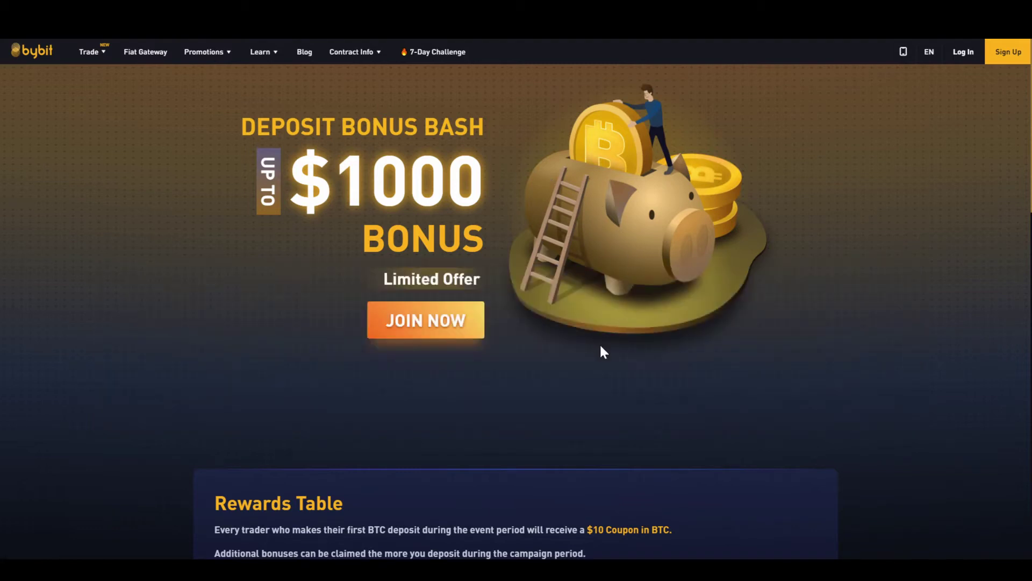
Review the deposit bonus Rewards Table and go to account sign-up through the bonus offer.
scroll(654, 247, "down", 6)
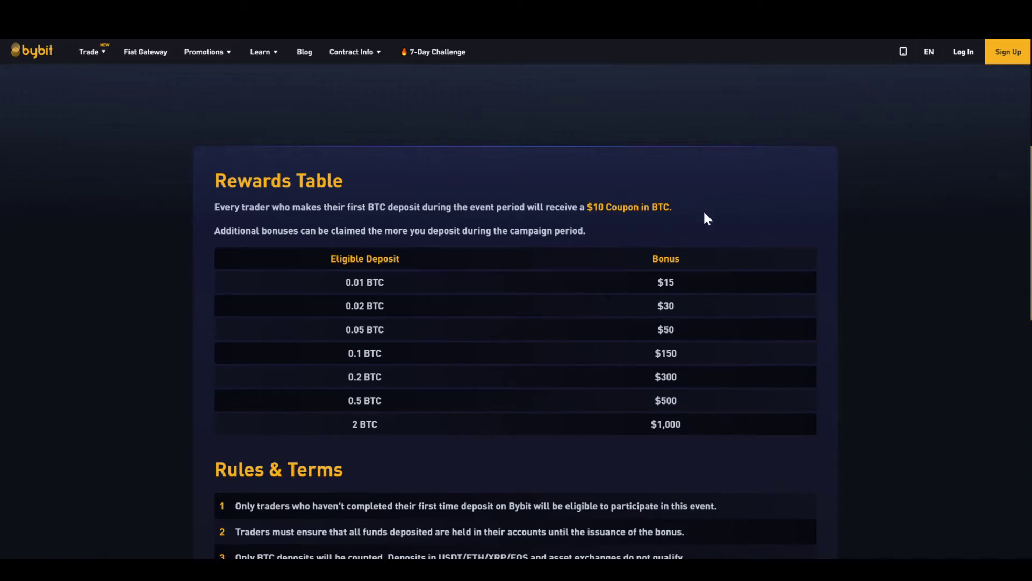
scroll(688, 322, "up", 6)
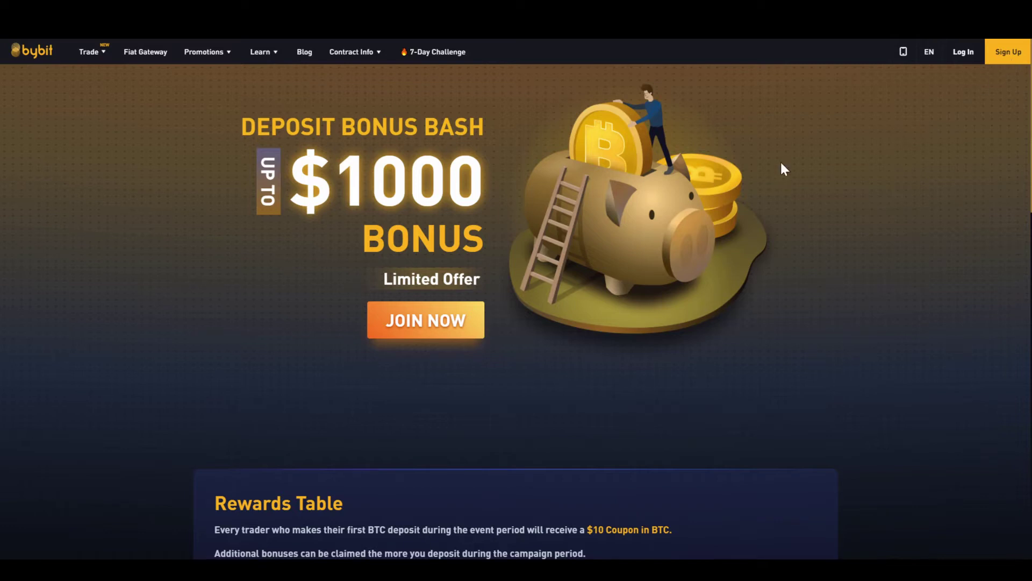
left_click(445, 320)
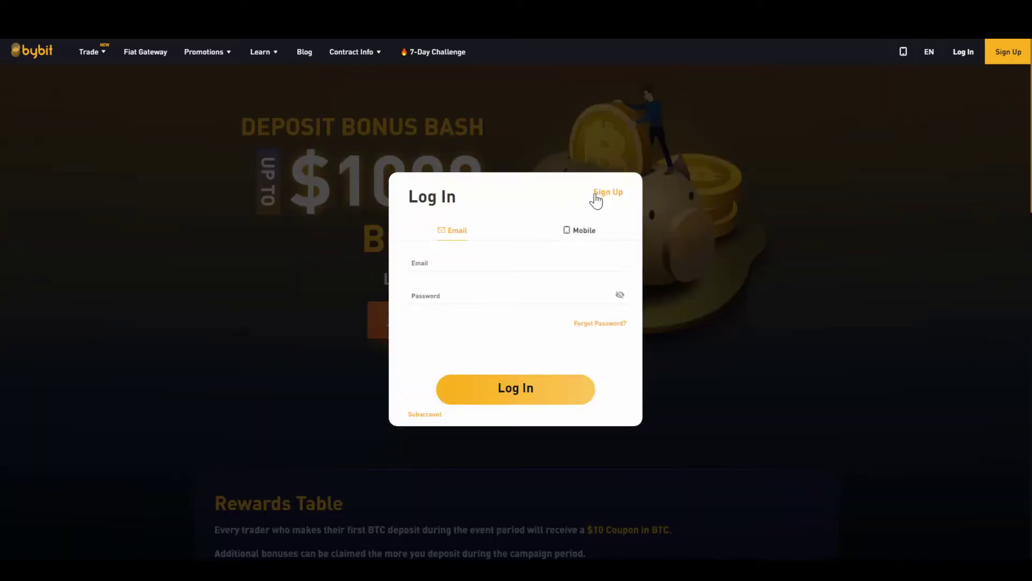
left_click(610, 195)
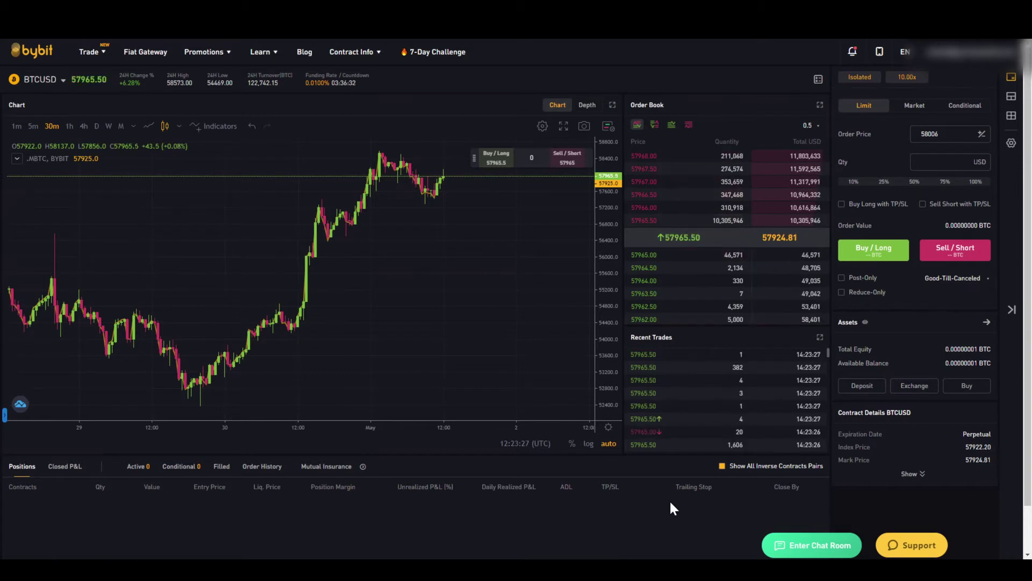
Go to the account's assets overview and copy the BTC deposit wallet address.
mouse_move(983, 63)
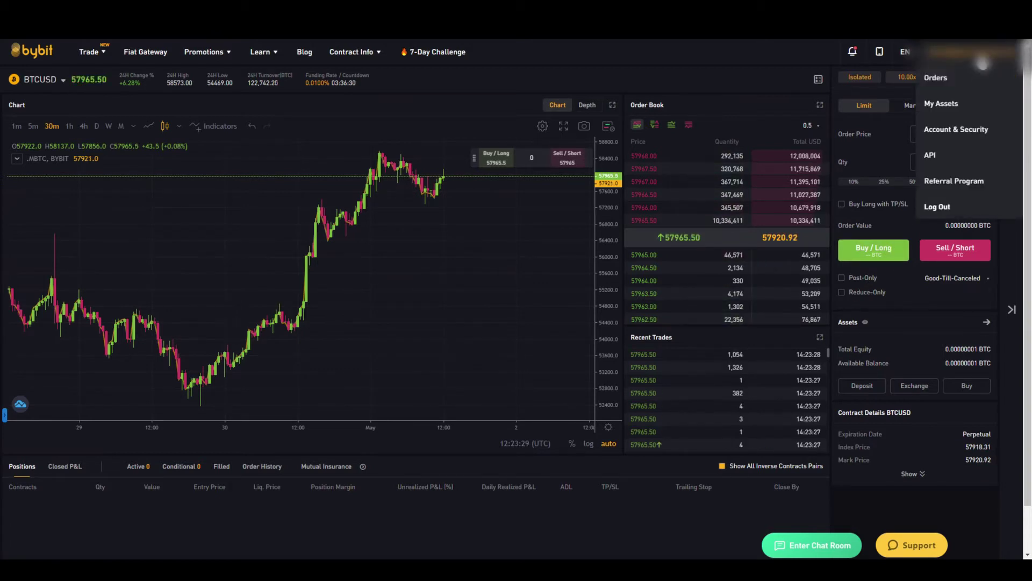
left_click(953, 112)
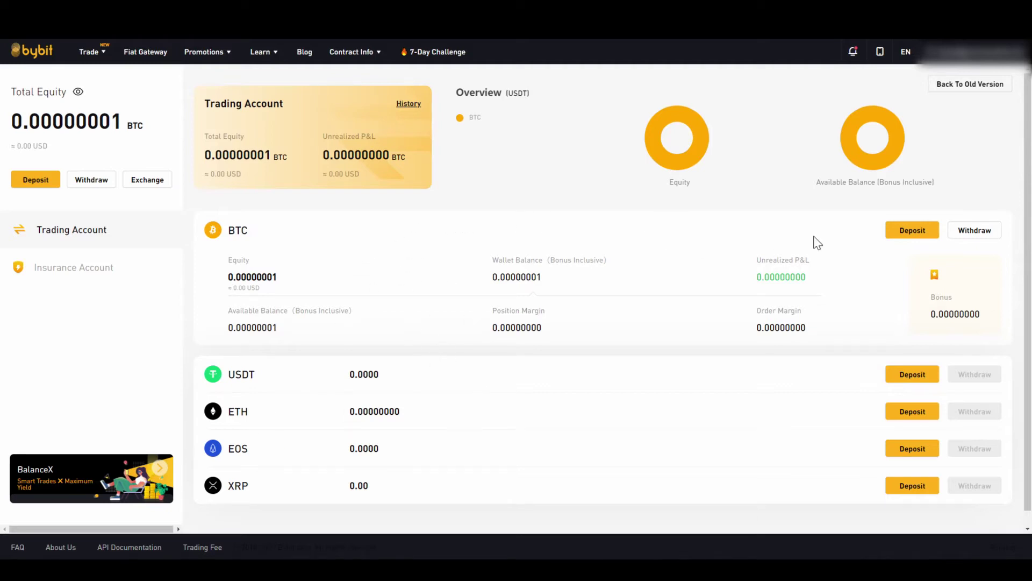
left_click(912, 231)
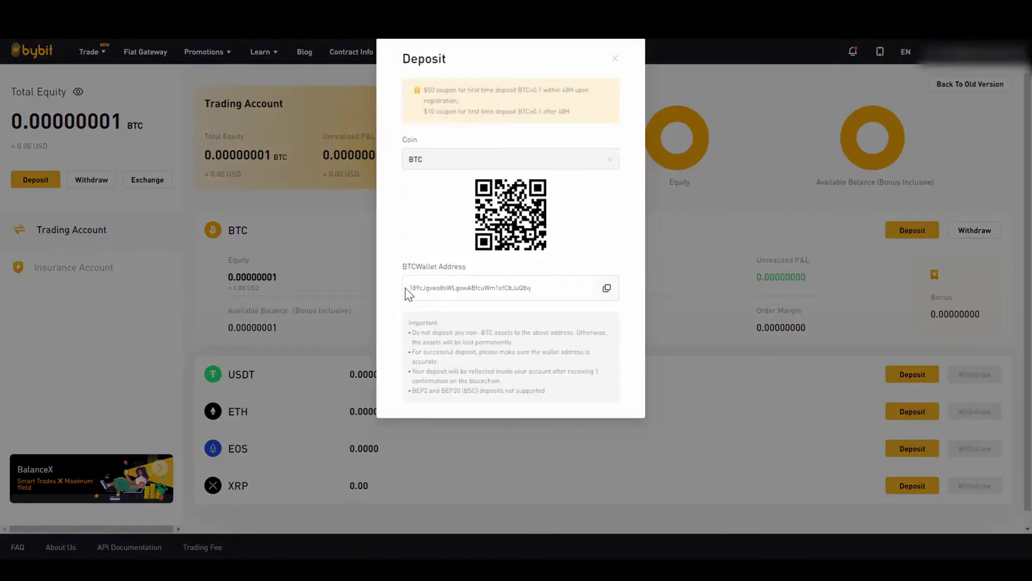
left_click_drag(535, 293, 393, 292)
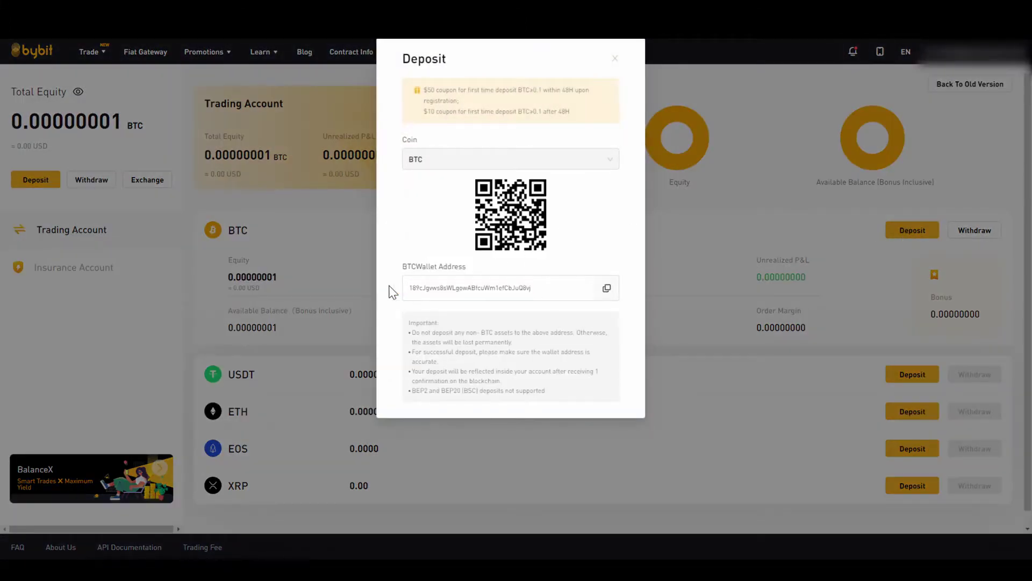
left_click(606, 288)
left_click(615, 59)
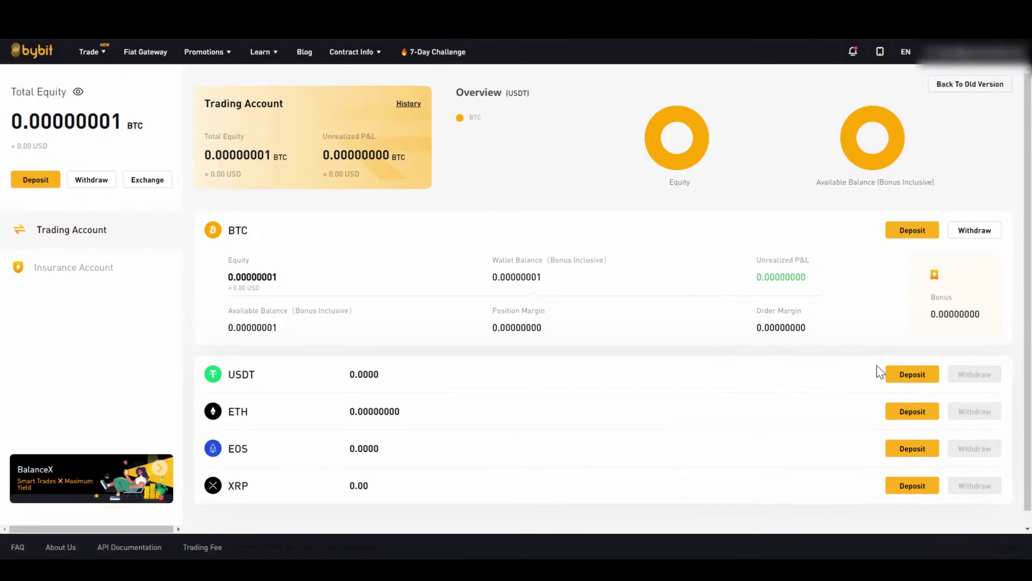
Copy the USDT deposit wallet address for the ERC20 chain and close the deposit dialog.
left_click(908, 375)
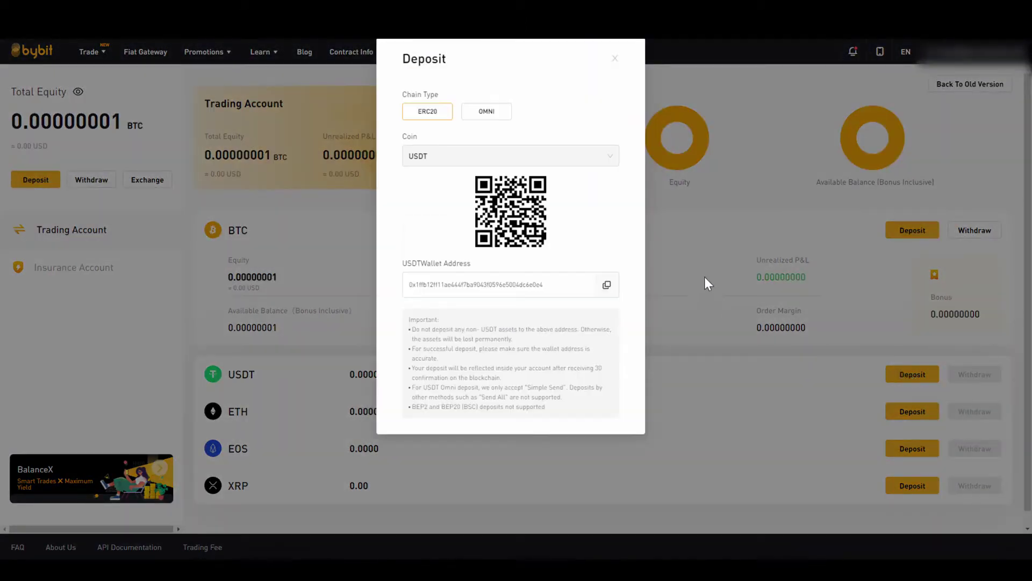
left_click_drag(551, 286, 388, 289)
left_click(607, 285)
left_click(729, 244)
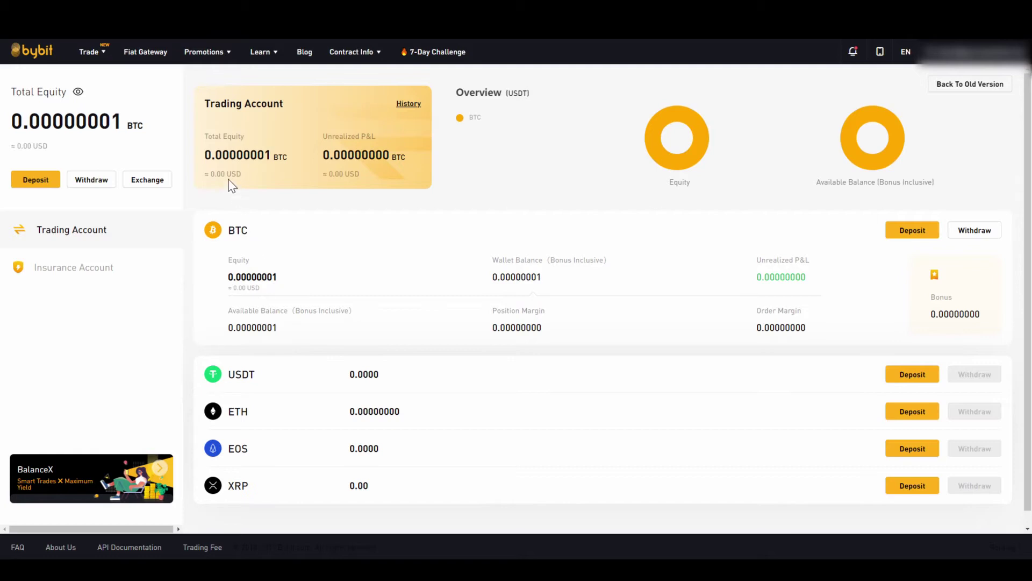
Look over the available contract types and open the BTCUSD inverse perpetual trading page.
mouse_move(95, 55)
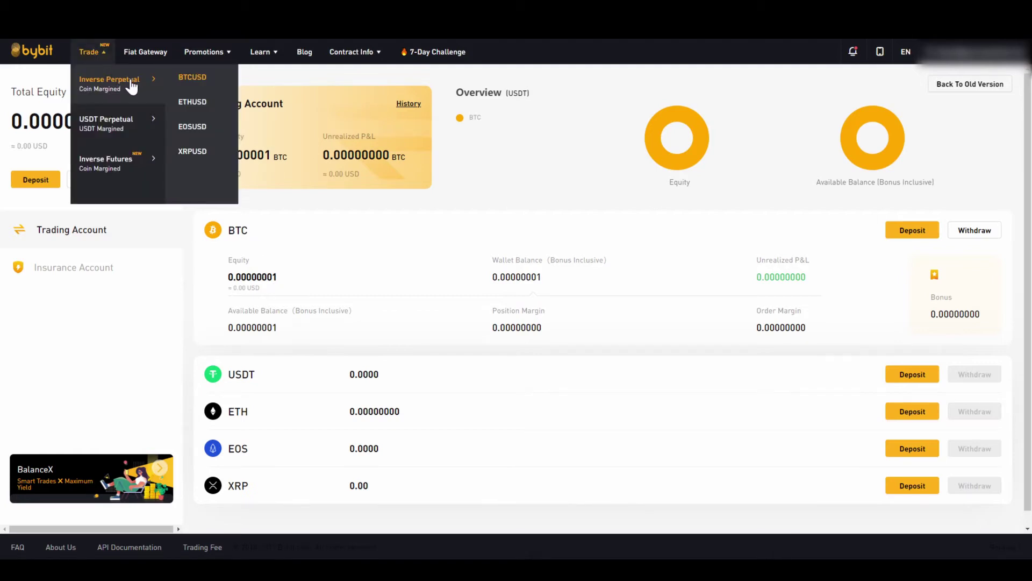
mouse_move(107, 130)
mouse_move(131, 97)
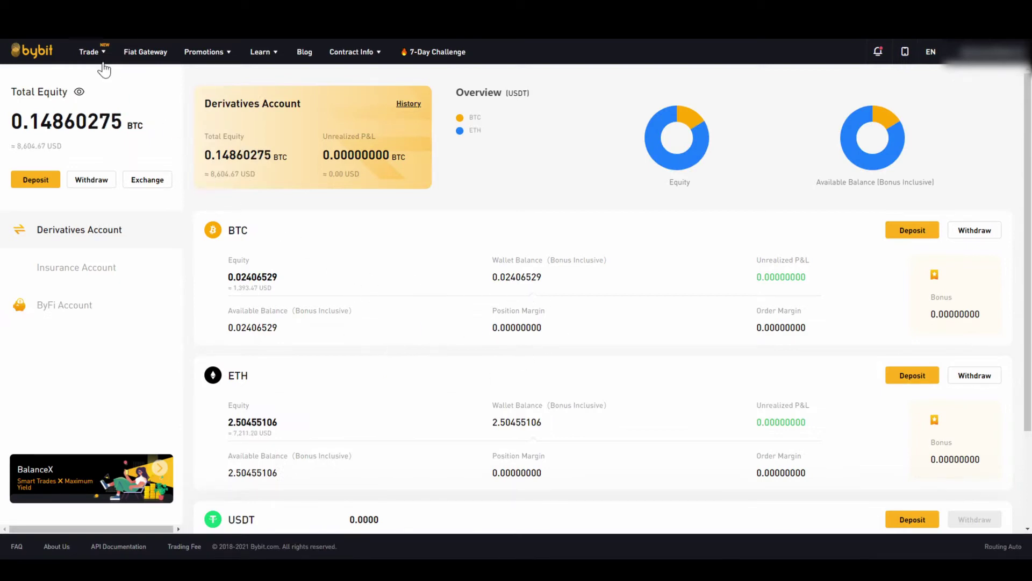
mouse_move(96, 54)
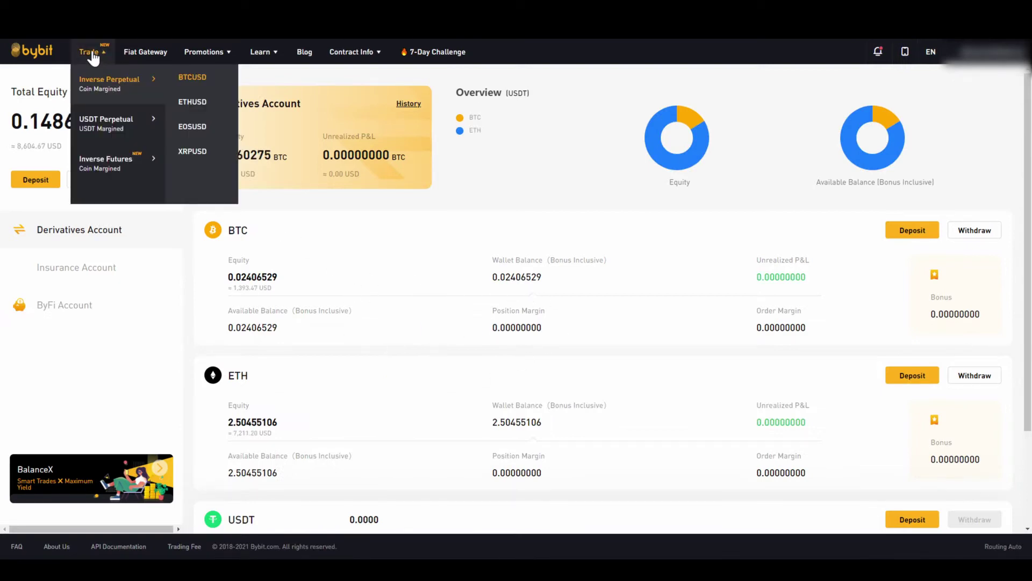
left_click(196, 78)
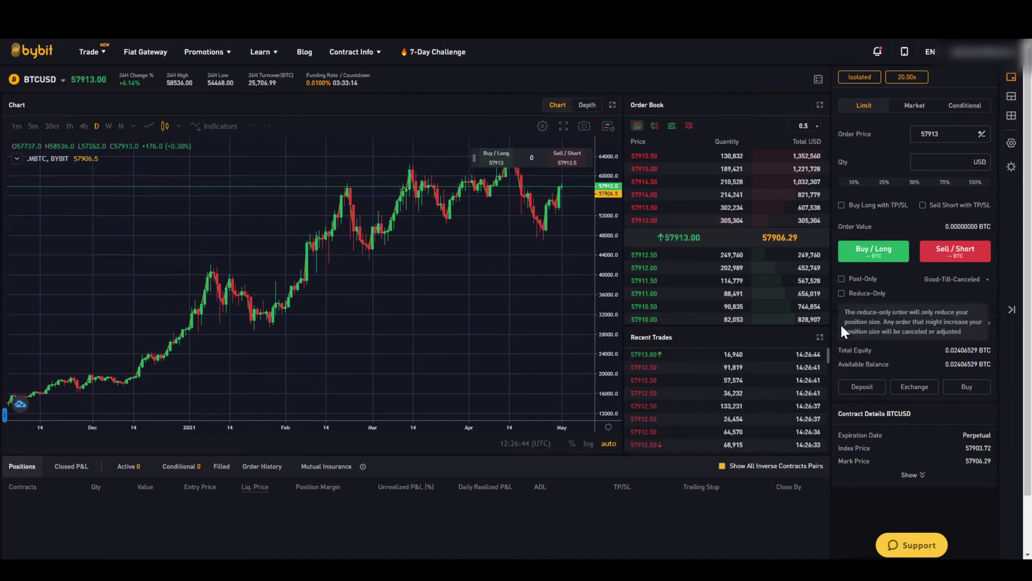
Draw a trend line under the BTCUSD price lows from about 24914.5 on 11 Jan '21 to about 50027 on 07 May '21.
mouse_move(324, 502)
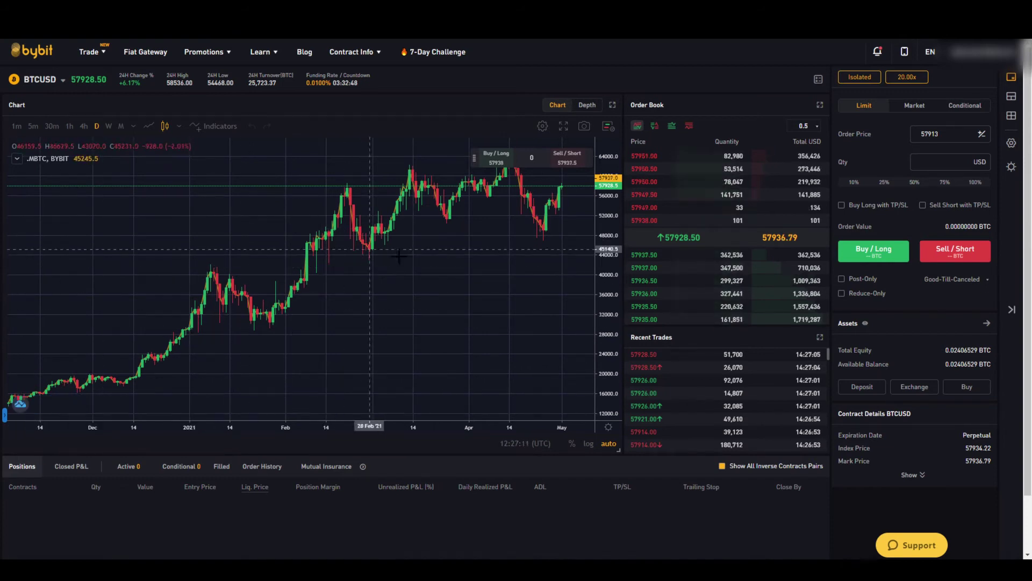
left_click_drag(399, 257, 321, 292)
left_click_drag(604, 230, 604, 268)
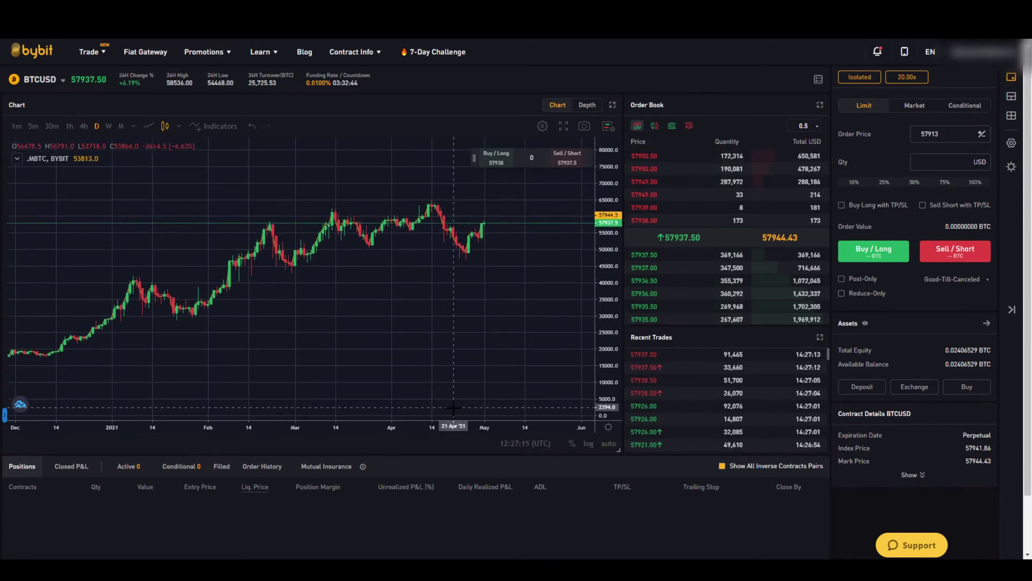
scroll(417, 406, "down", 3)
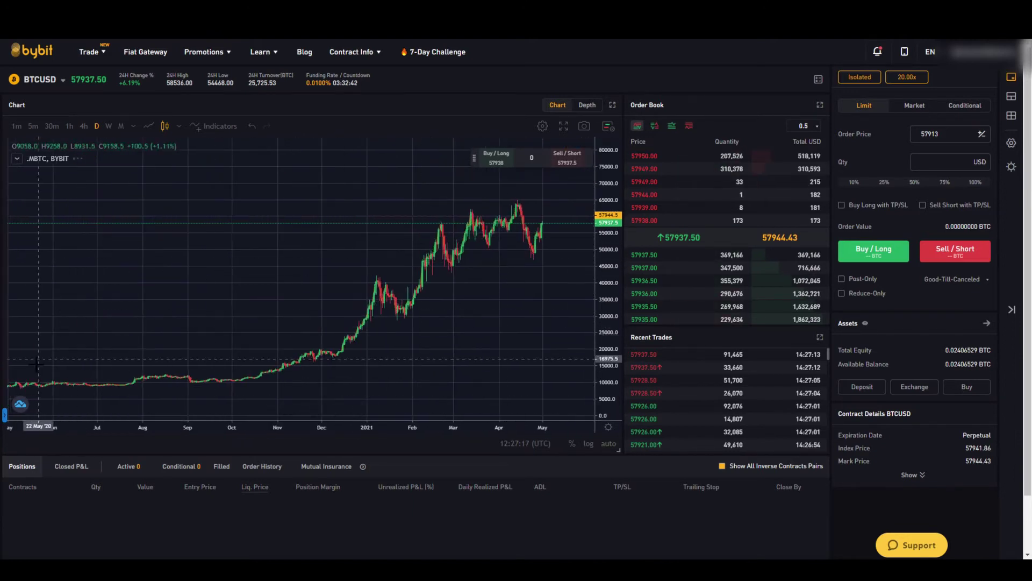
left_click(5, 415)
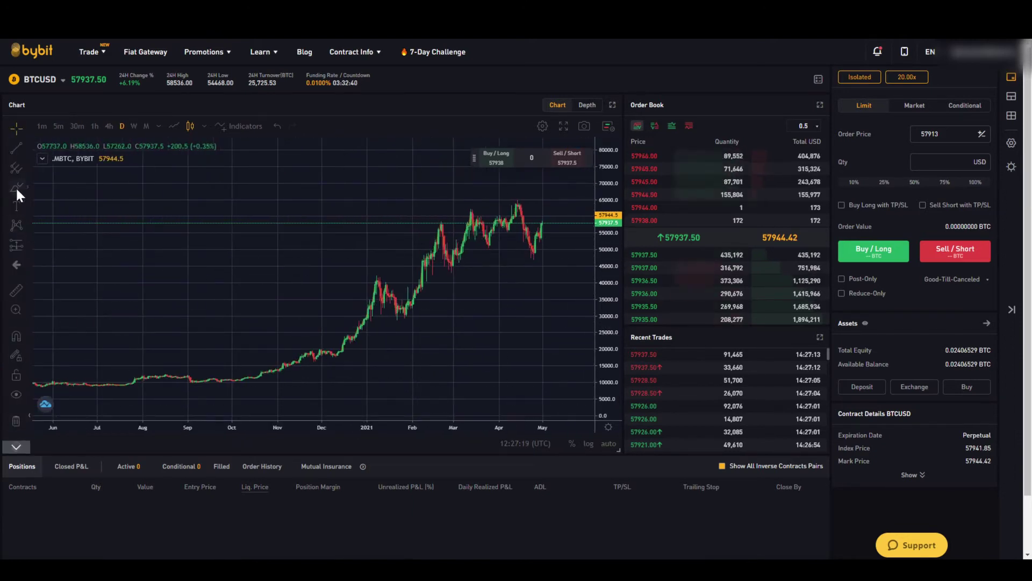
left_click(16, 148)
left_click(381, 333)
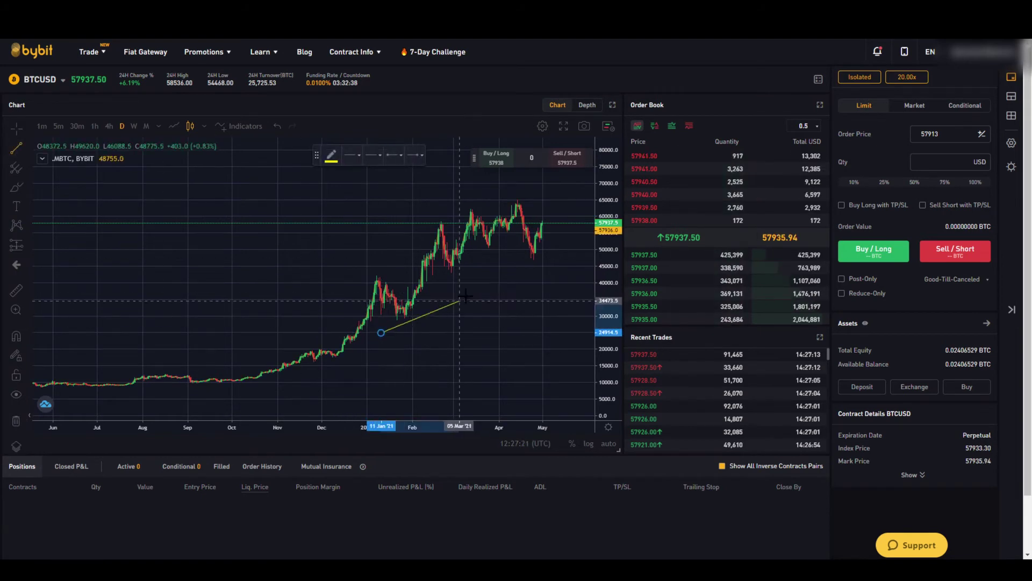
left_click(551, 250)
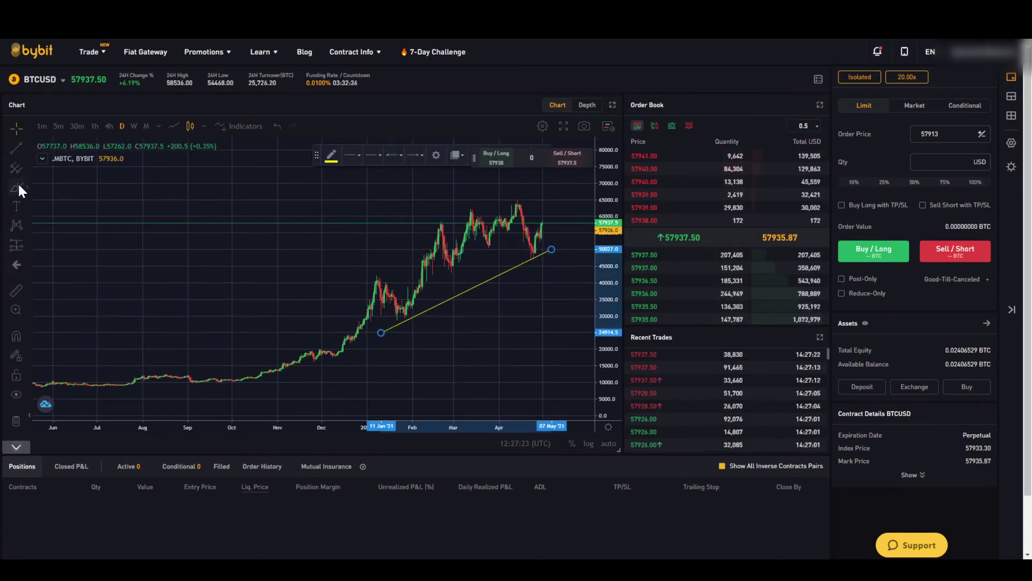
Look at the indicator list and examine the auto-scaled 1-hour chart, returning to the daily timeframe.
left_click(242, 126)
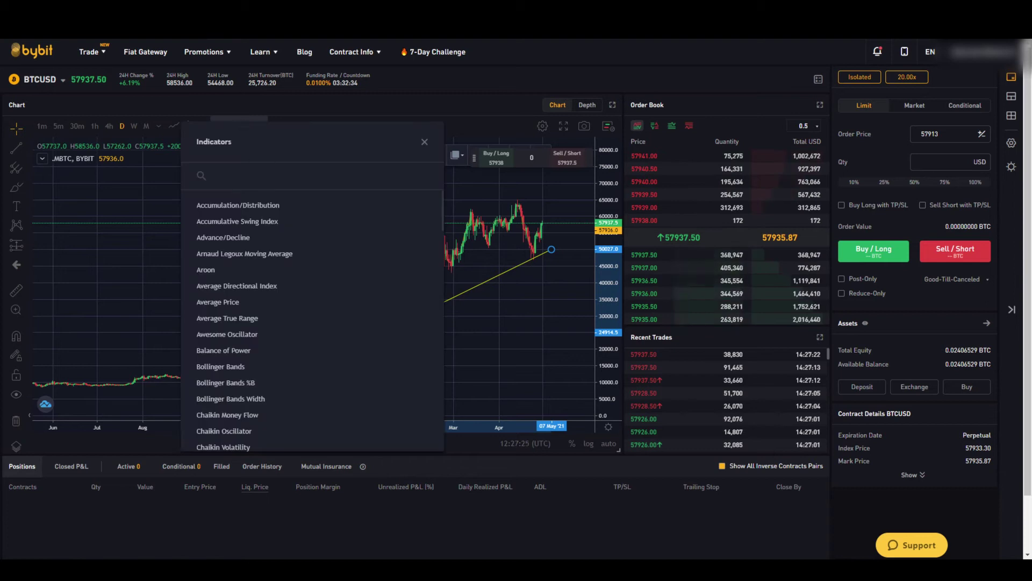
left_click(133, 222)
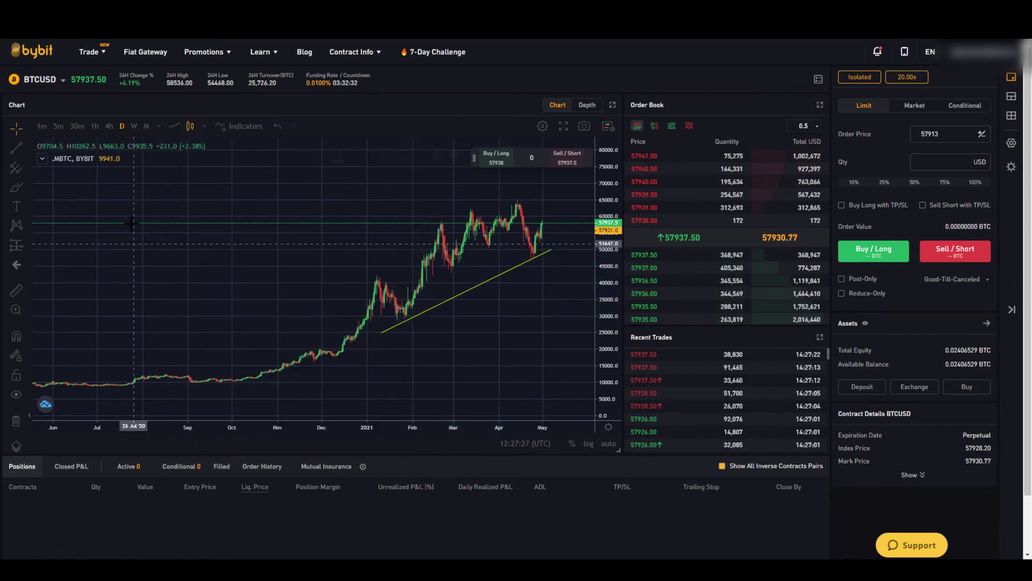
left_click(95, 125)
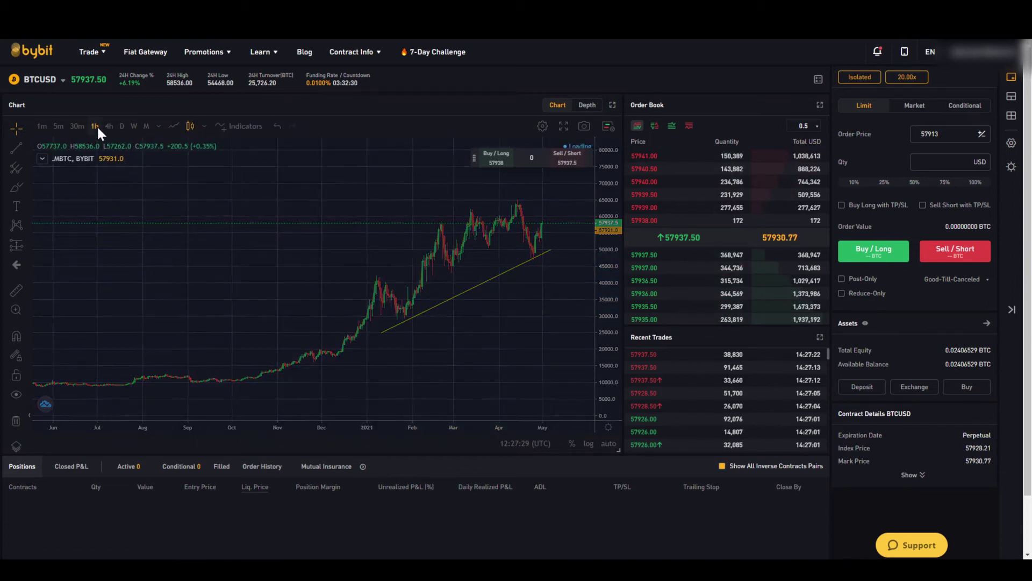
left_click(609, 443)
left_click_drag(274, 304, 340, 300)
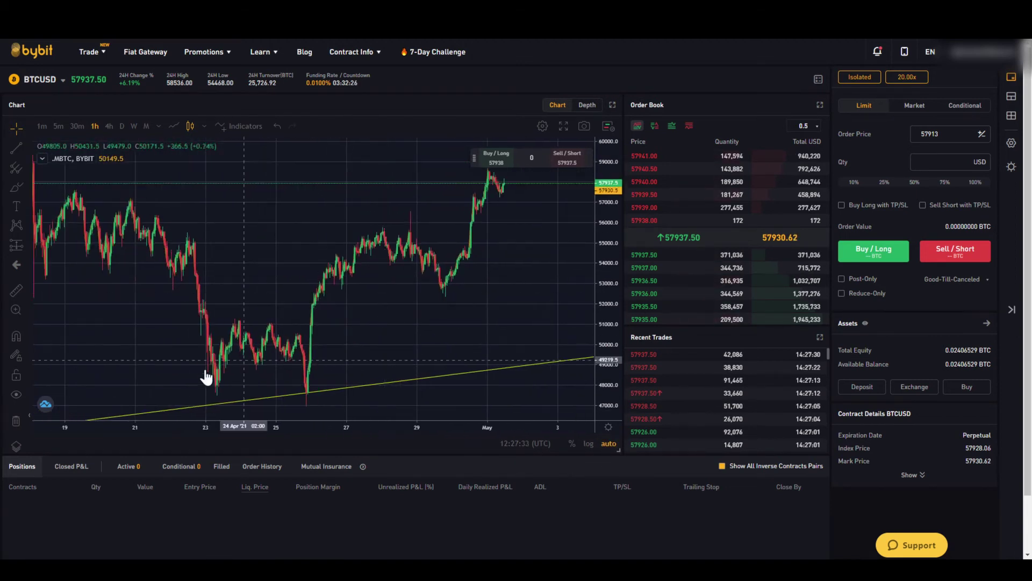
left_click(121, 124)
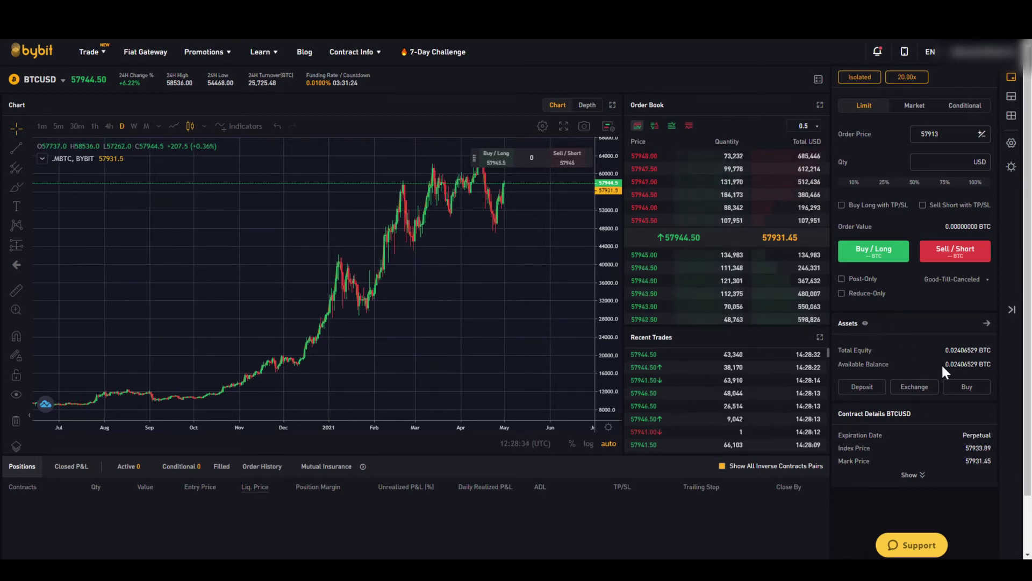
Set the BTCUSD margin mode to Isolated with 10x leverage and apply it.
mouse_move(968, 346)
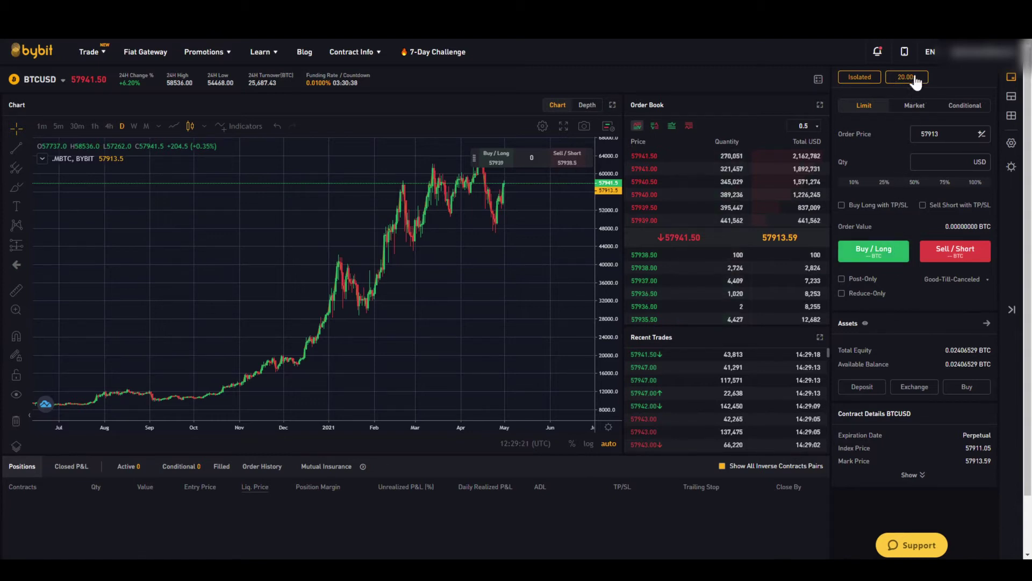
left_click(897, 81)
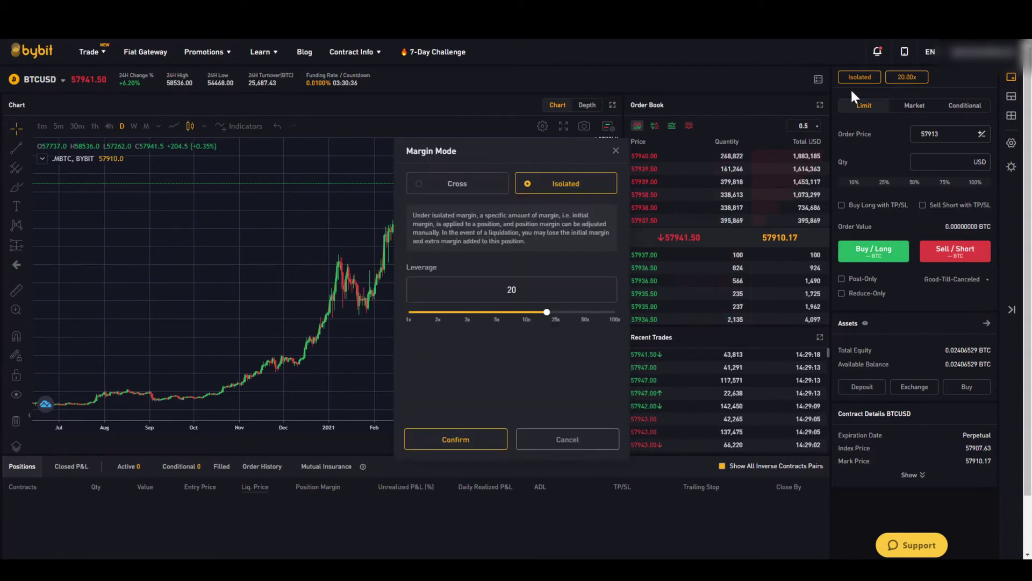
left_click(476, 188)
left_click(532, 185)
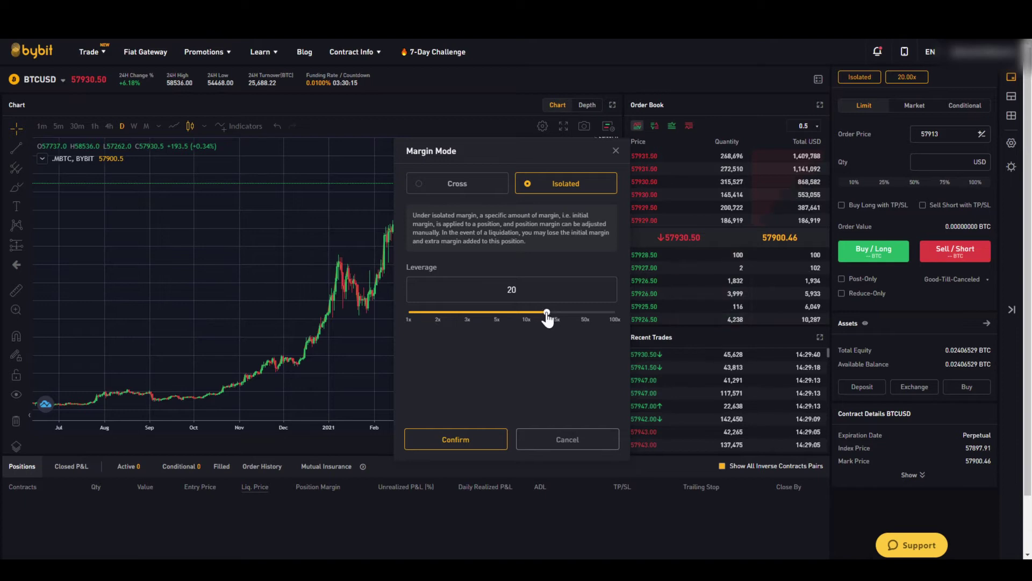
double_click(511, 290)
left_click(526, 357)
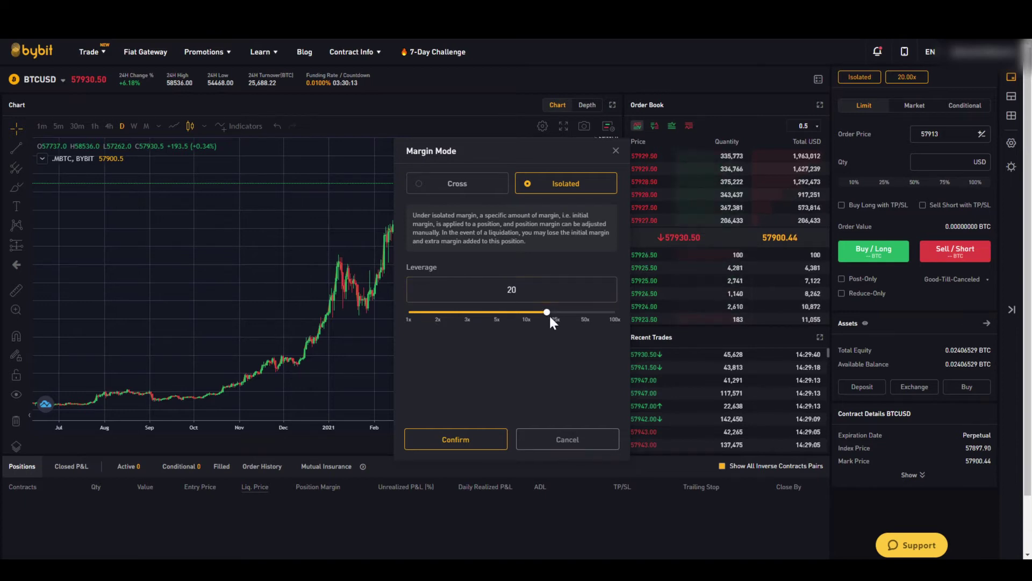
left_click_drag(548, 317, 526, 321)
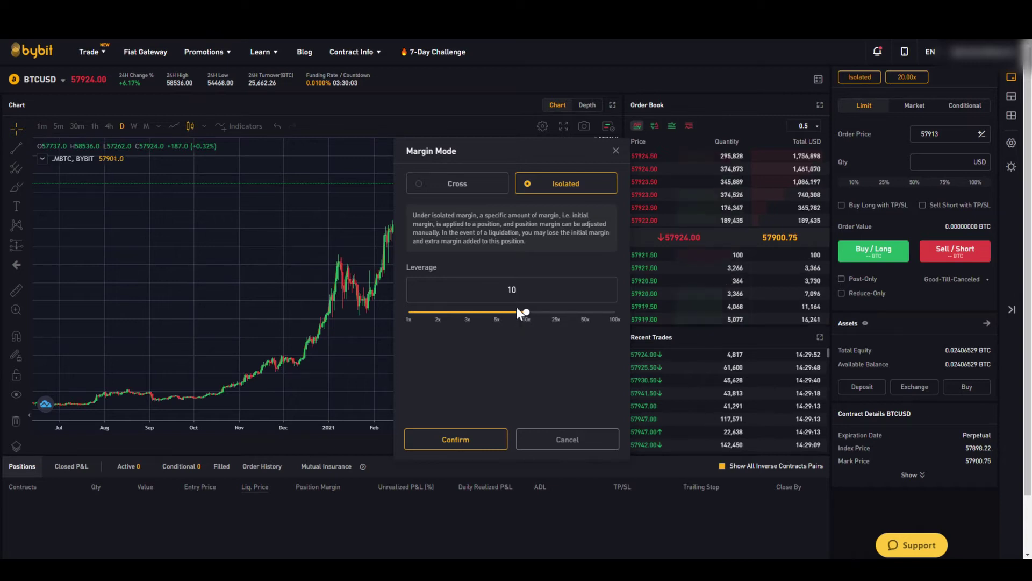
left_click(465, 439)
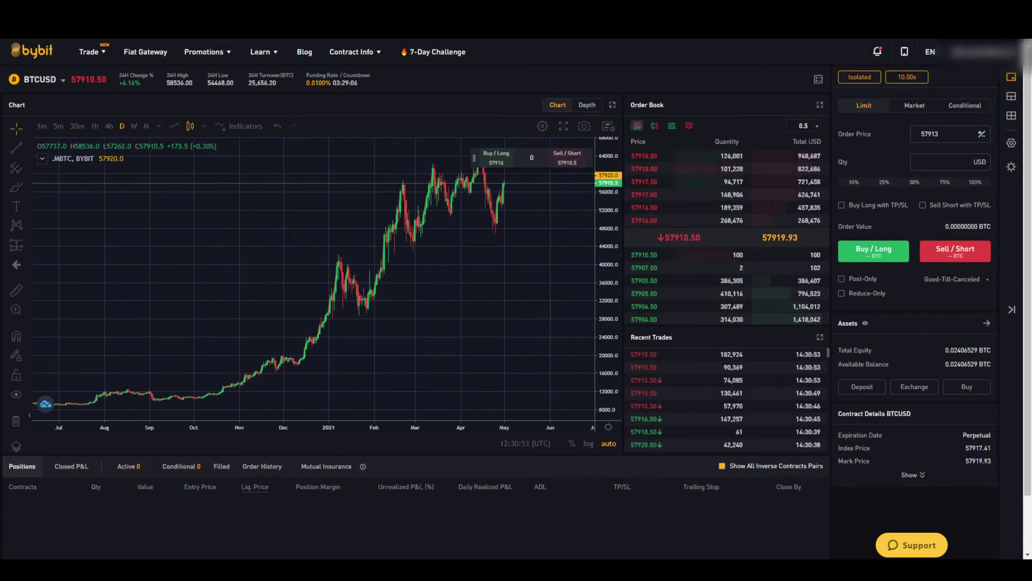
Look over the Limit, Market and Conditional order forms for BTCUSD.
double_click(917, 131)
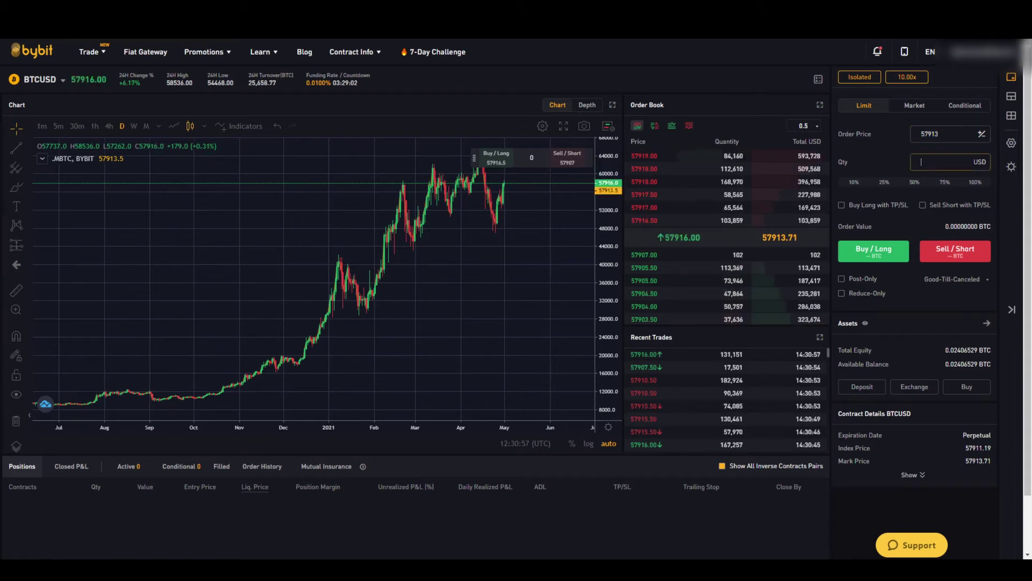
left_click(951, 164)
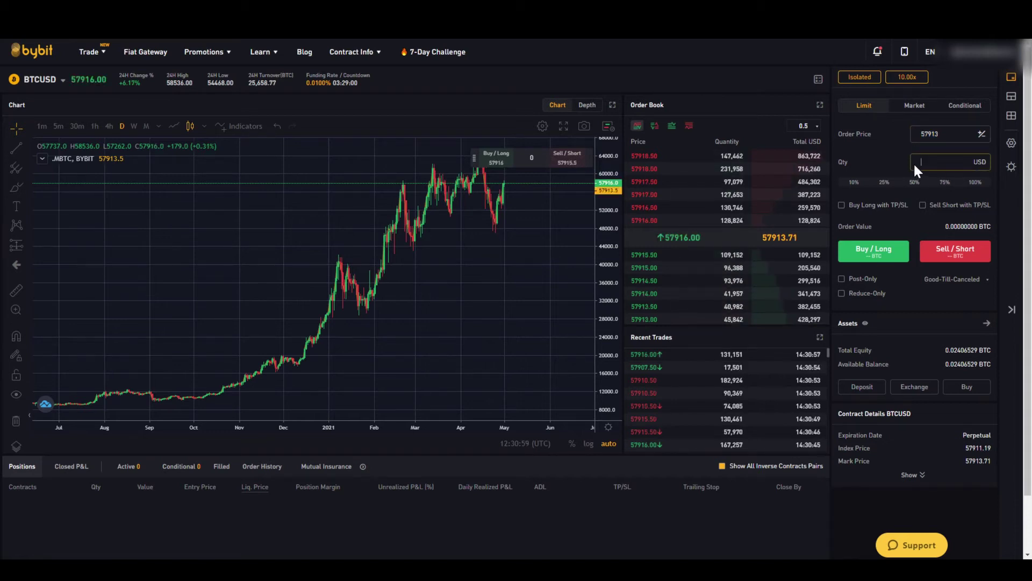
left_click(915, 107)
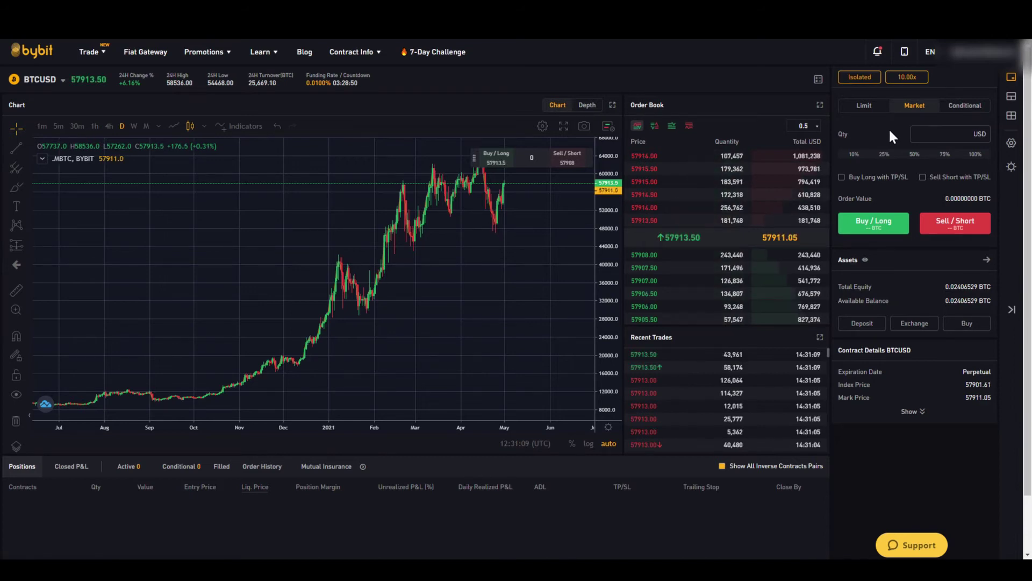
left_click(963, 106)
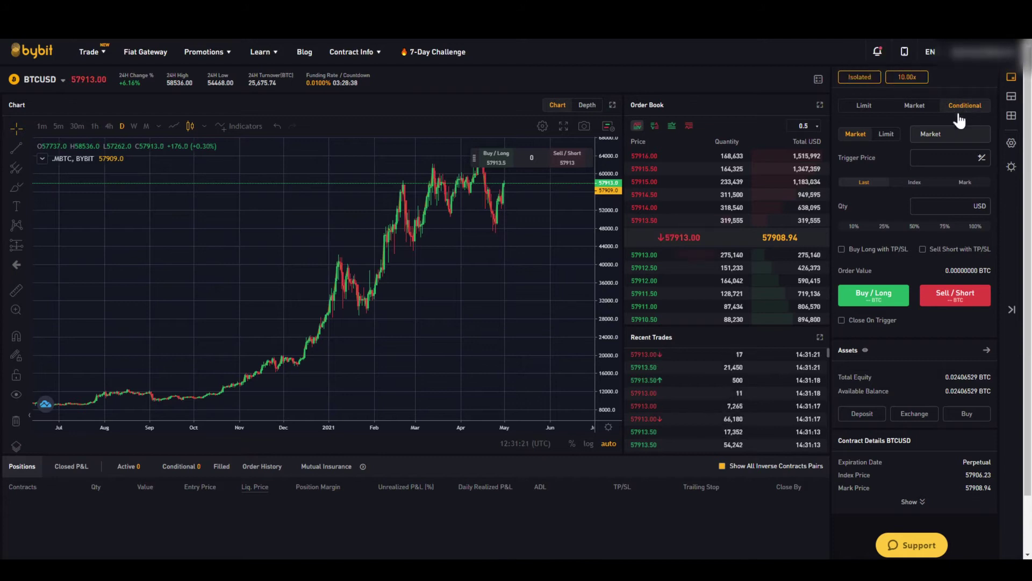
Choose a Market order and set its quantity to 50% of the available balance.
left_click(915, 107)
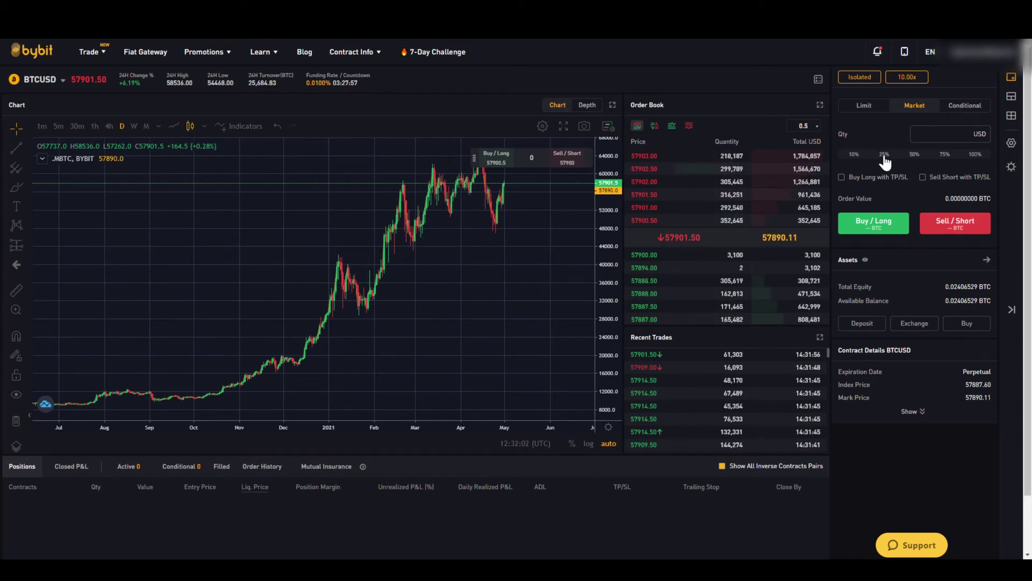
left_click(886, 156)
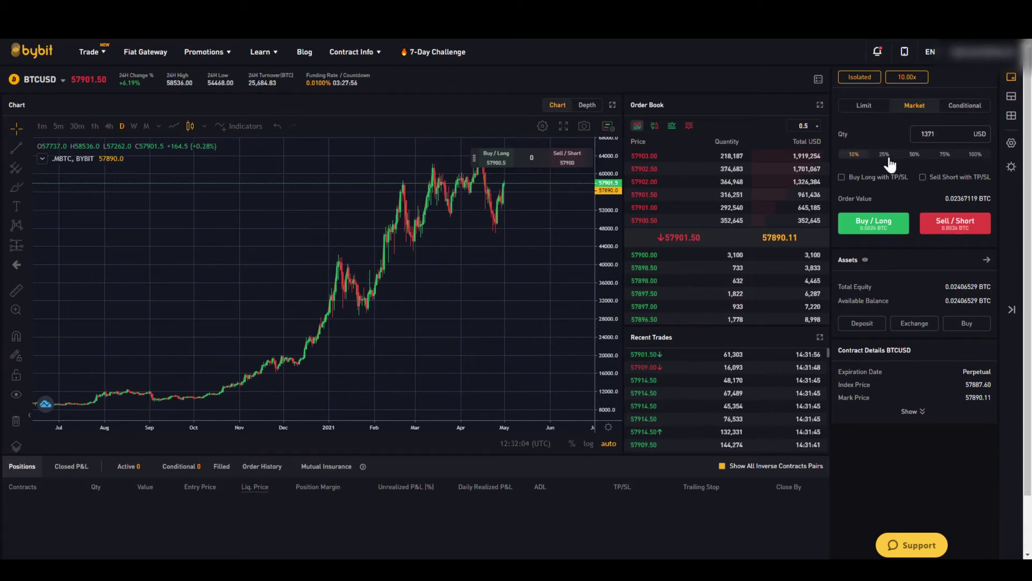
left_click(975, 155)
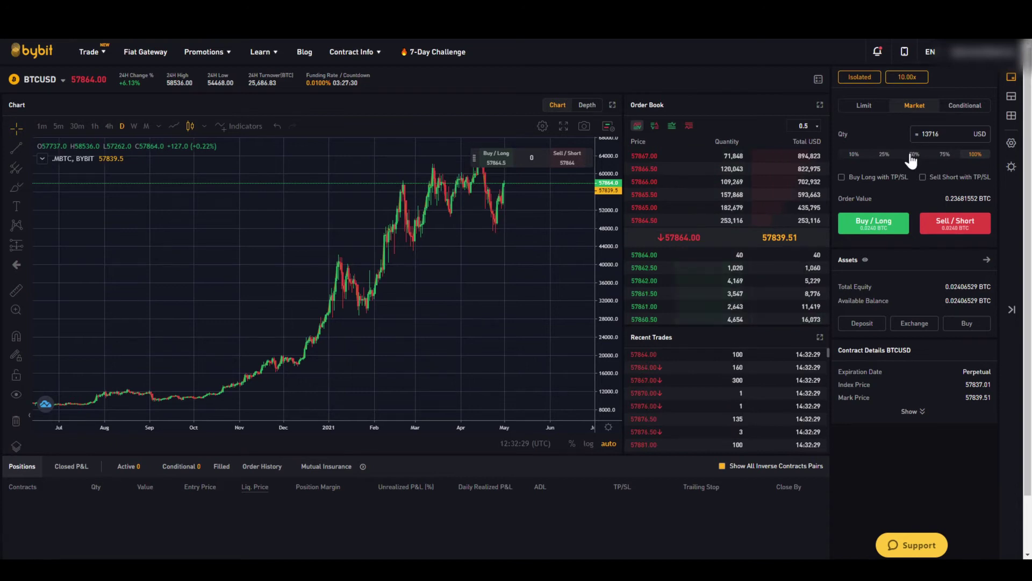
left_click(914, 154)
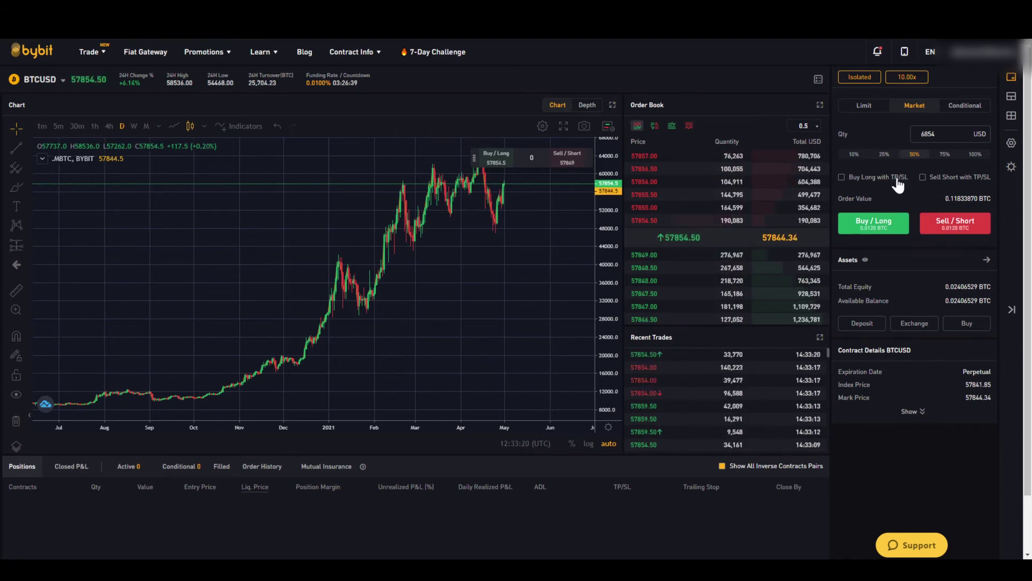
Enable Buy Long with TP/SL, set the take profit to the 50% preset and read its expected profit and ROI.
left_click(842, 177)
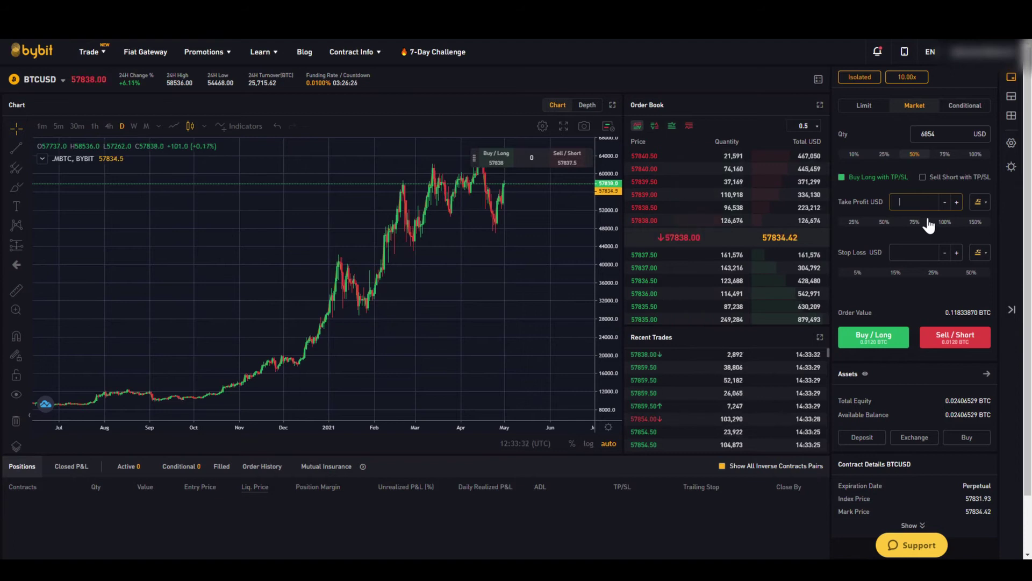
left_click(885, 224)
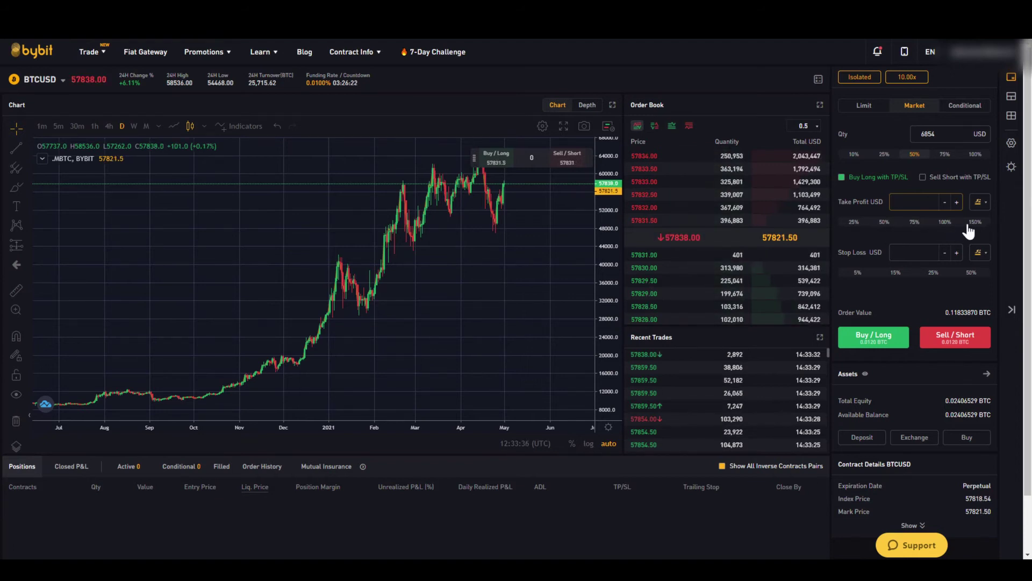
left_click(885, 224)
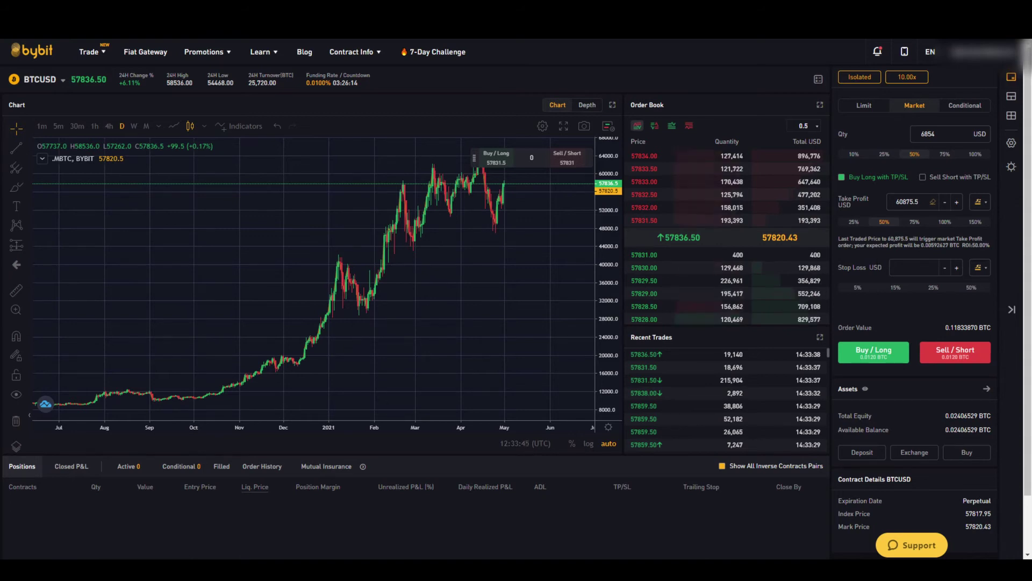
left_click_drag(889, 239, 894, 238)
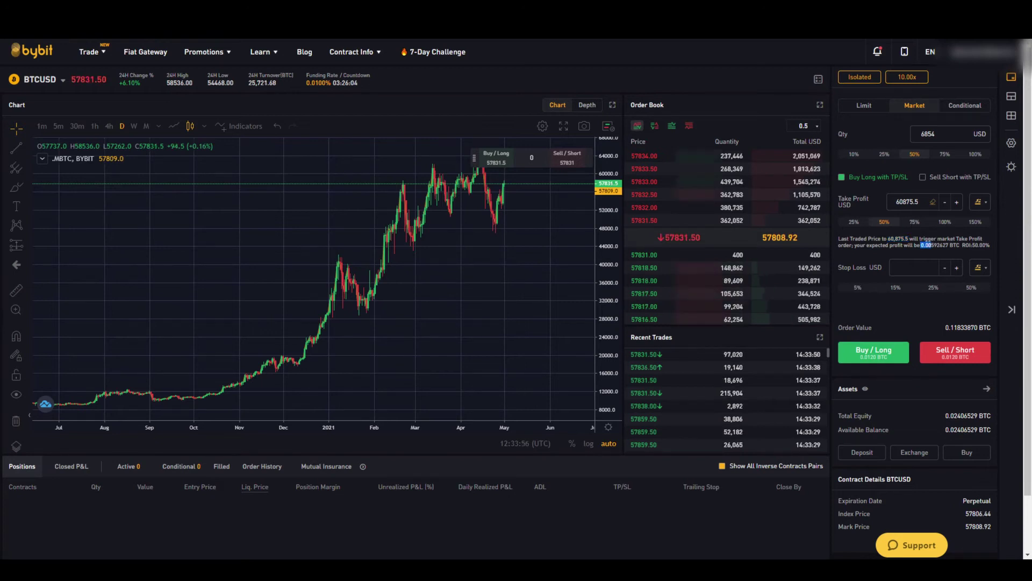
left_click_drag(932, 245, 938, 245)
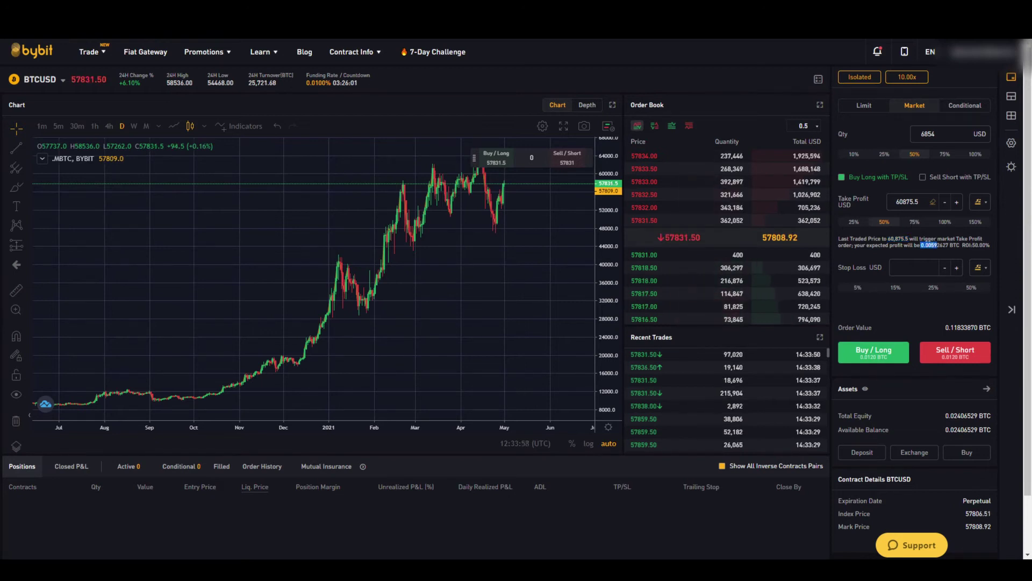
double_click(970, 245)
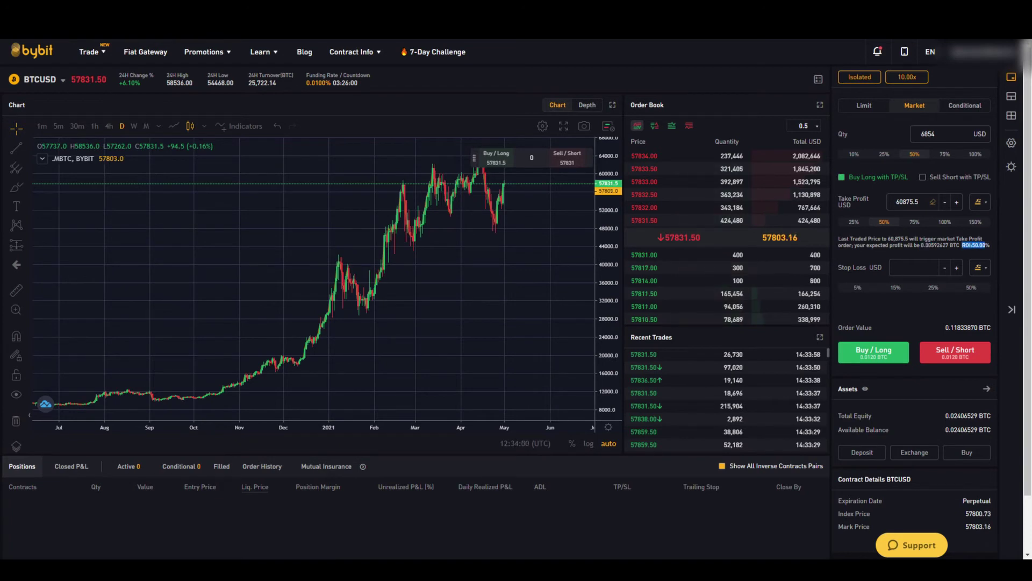
left_click(971, 246)
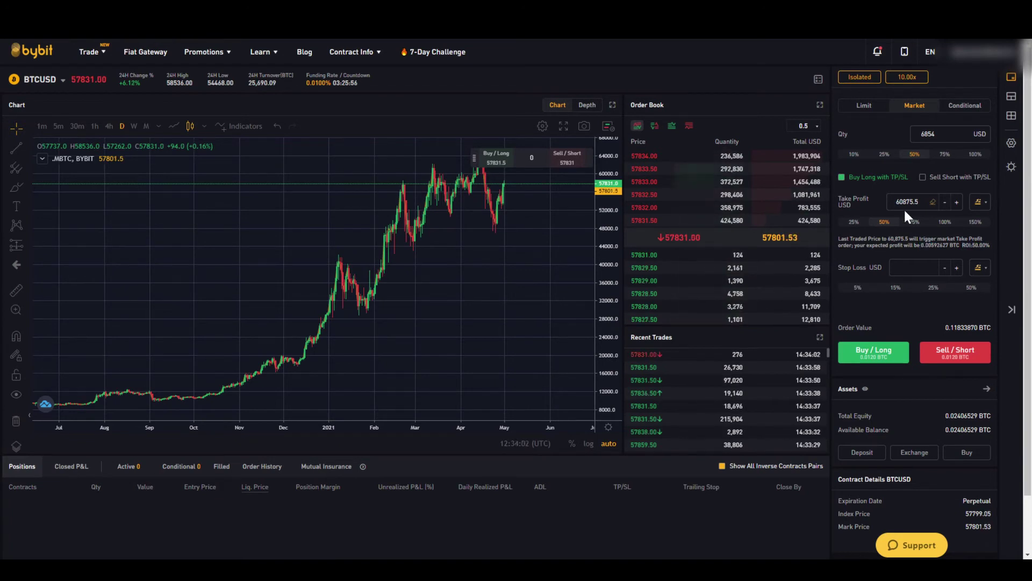
Lower the take-profit price in small increments to 60867.5 and check its effect on the expected ROI.
left_click(945, 203)
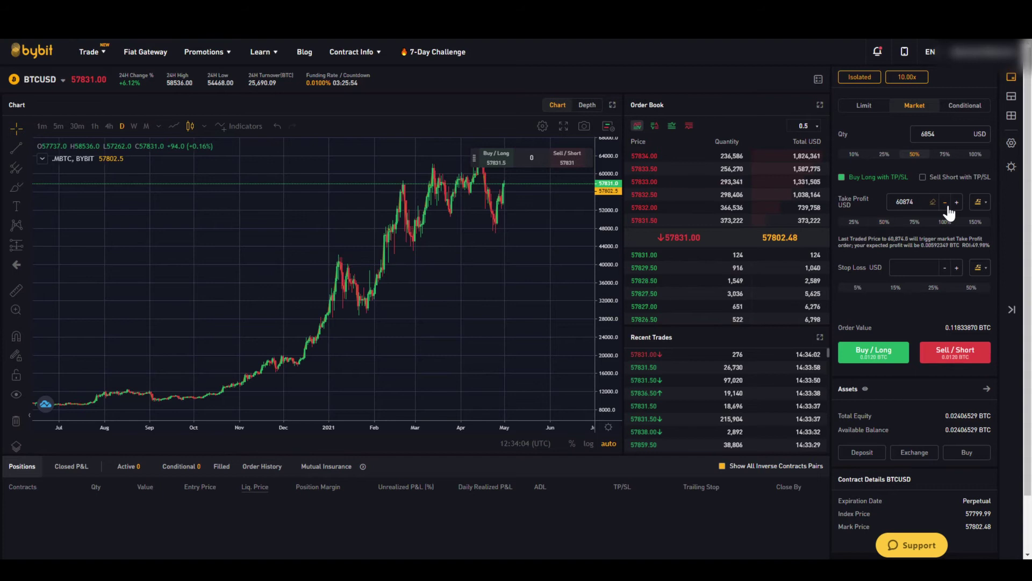
left_click(945, 203)
left_click(946, 203)
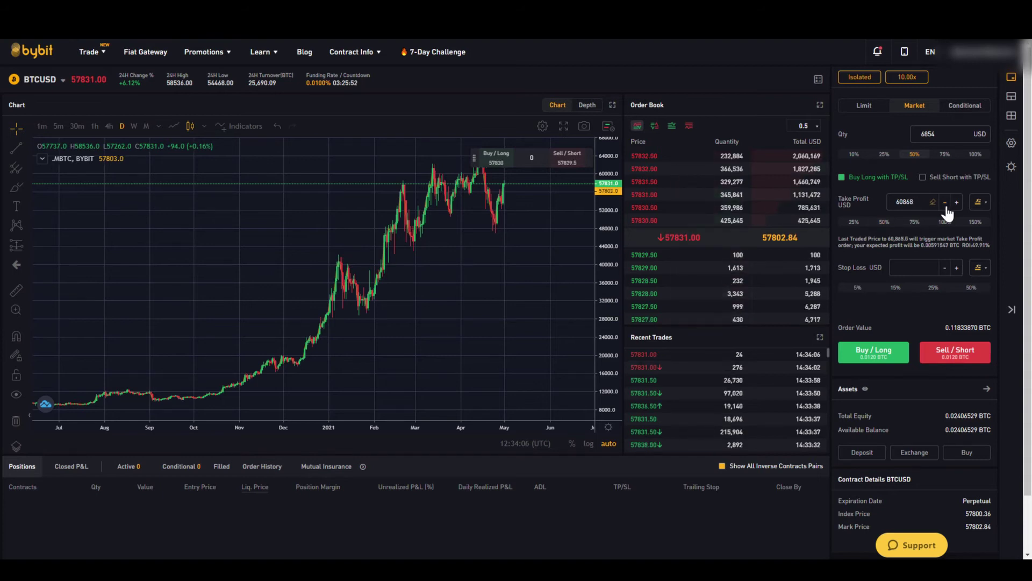
left_click(946, 203)
triple_click(975, 245)
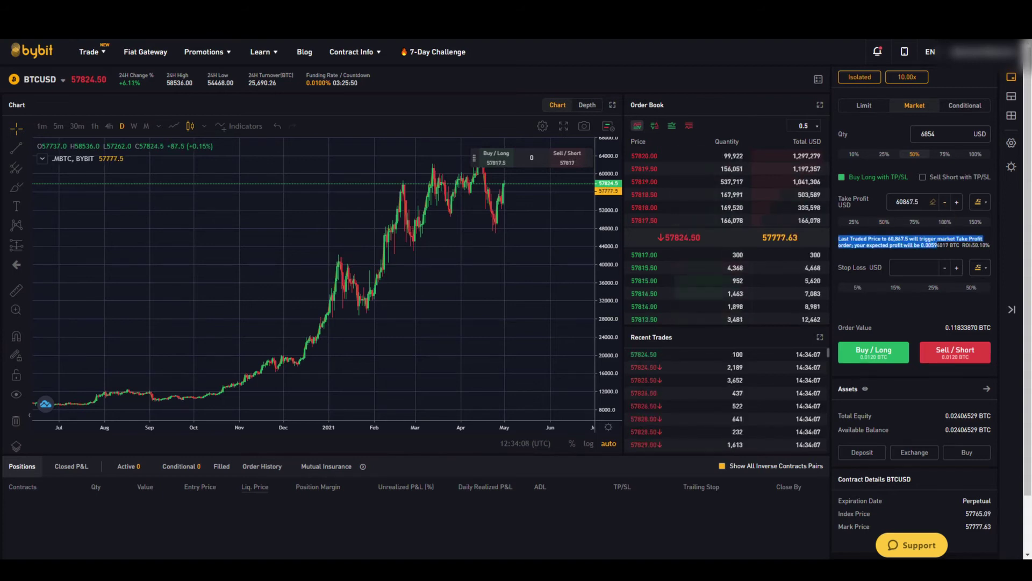
left_click_drag(971, 246, 979, 246)
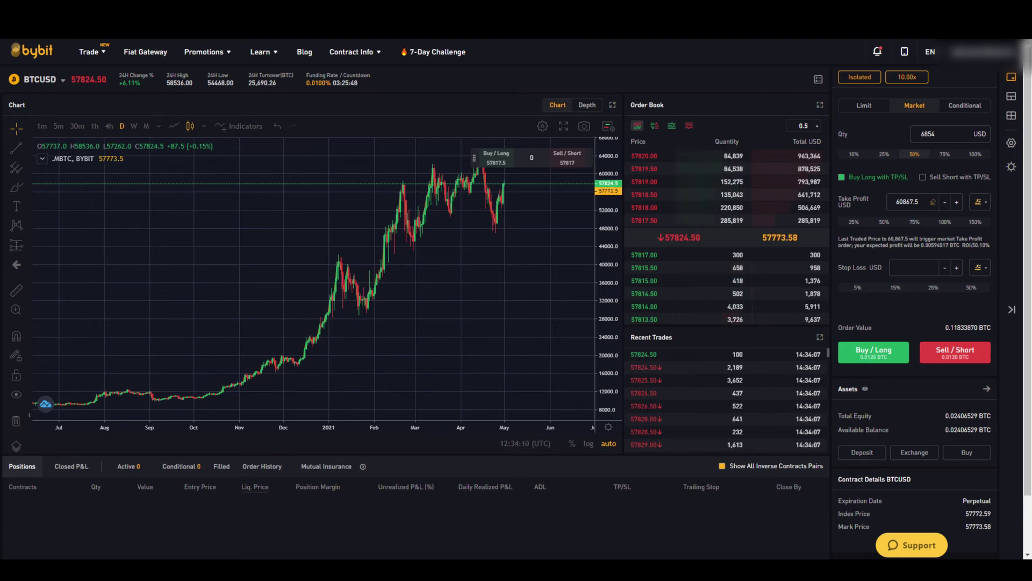
Set the long order's take profit to 60000 and its stop loss to the 5% preset.
left_click(896, 206)
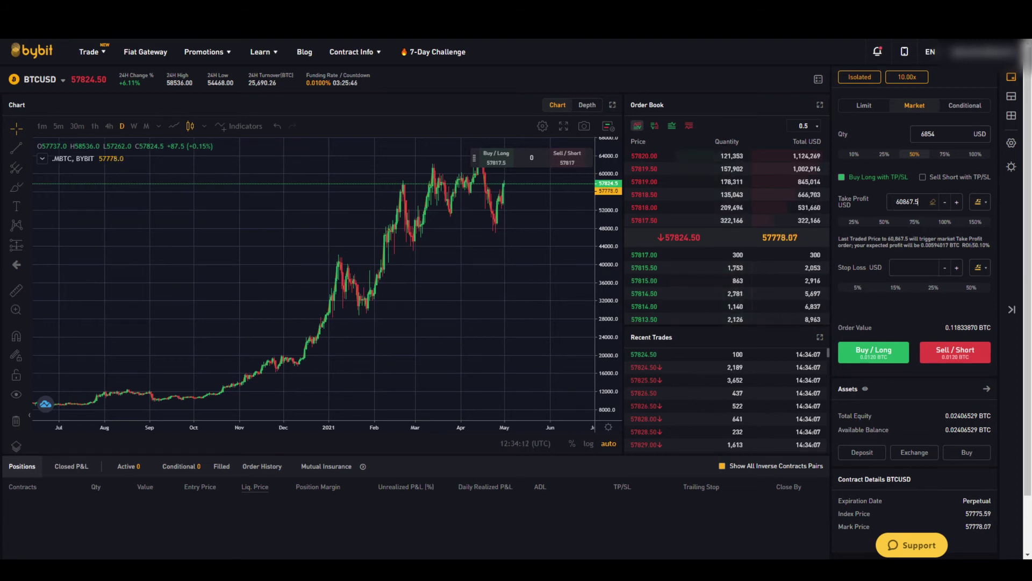
type("60000")
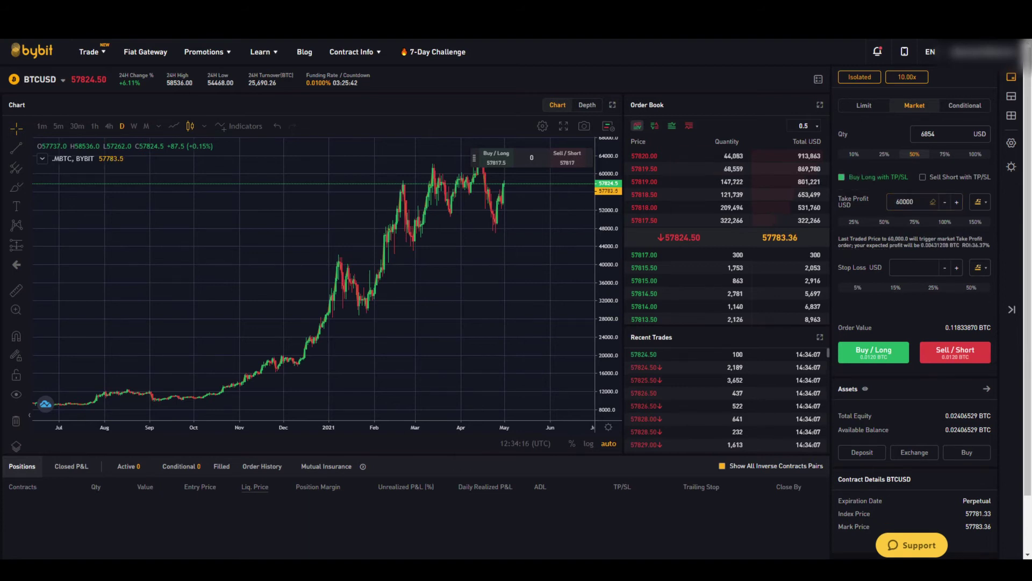
double_click(979, 245)
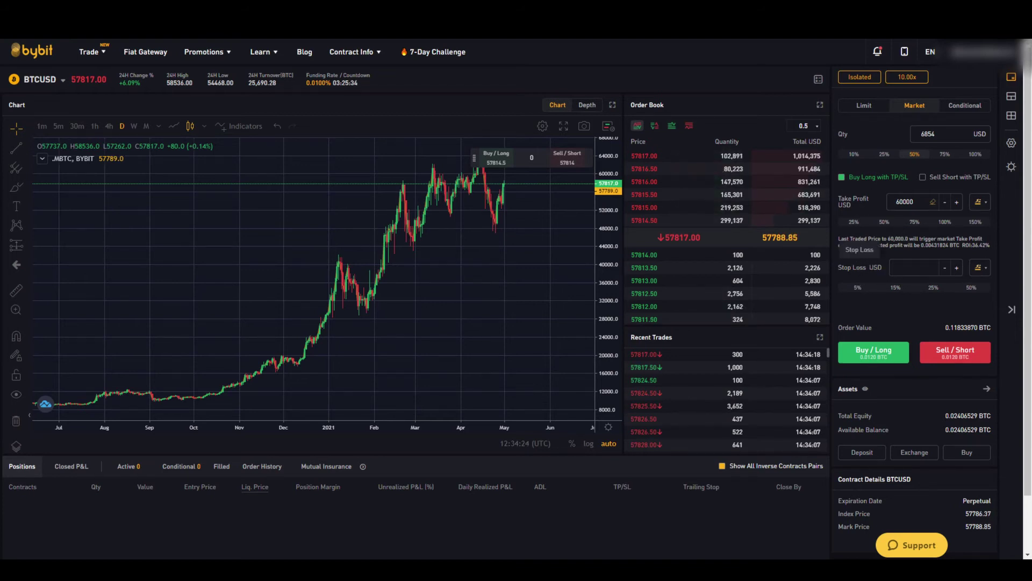
left_click(860, 289)
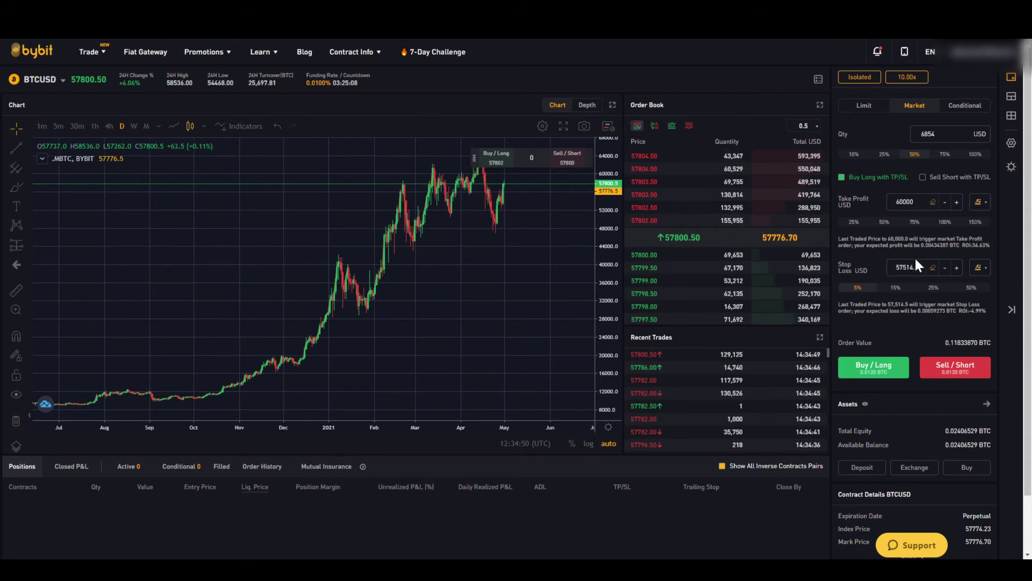
Submit the Market Buy order for BTCUSD, reviewing its estimated liquidation price, stop loss and take profit before confirming.
left_click(874, 377)
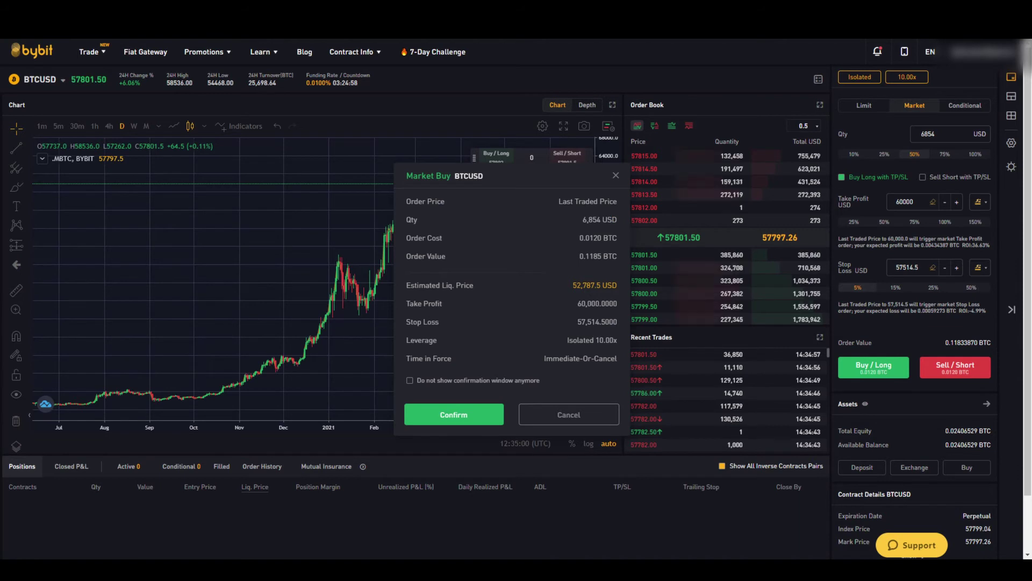
left_click_drag(573, 285, 613, 285)
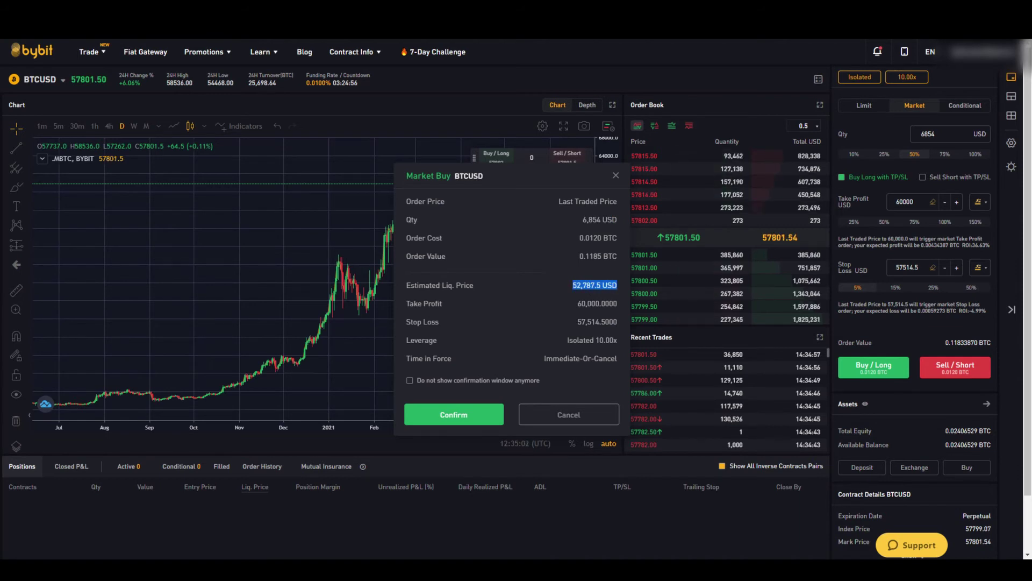
left_click(823, 239)
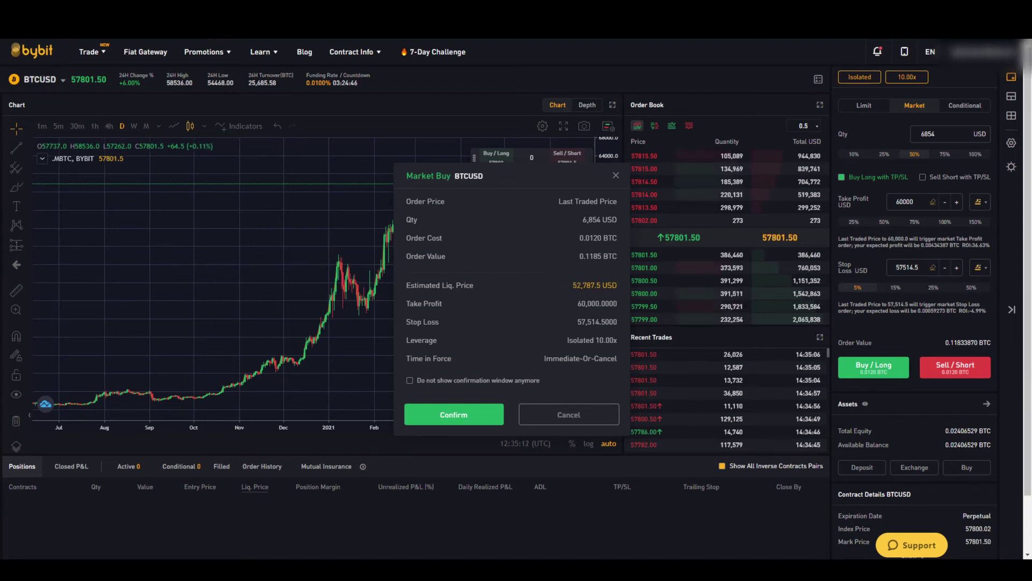
double_click(578, 285)
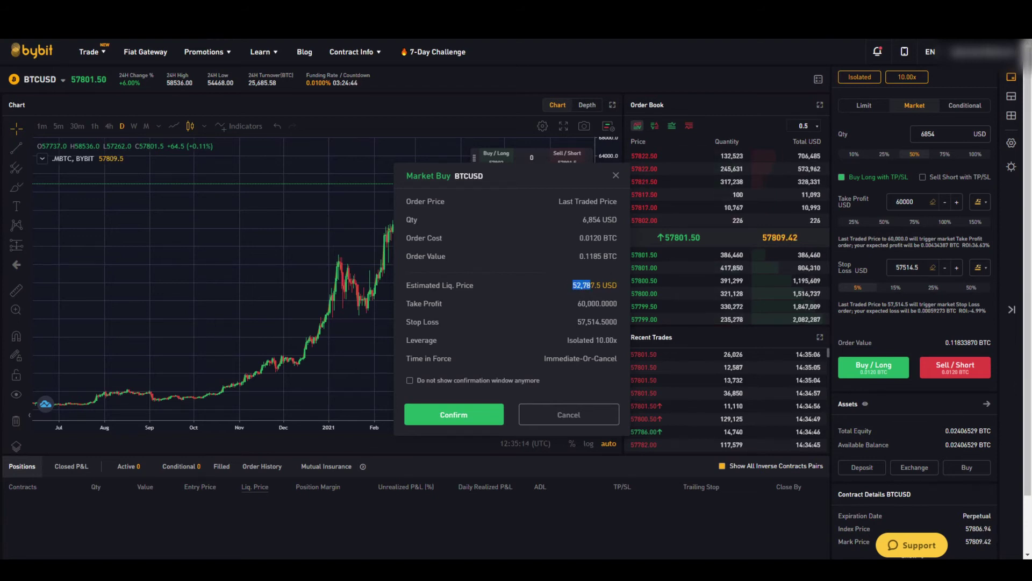
left_click_drag(590, 285, 597, 285)
left_click(597, 285)
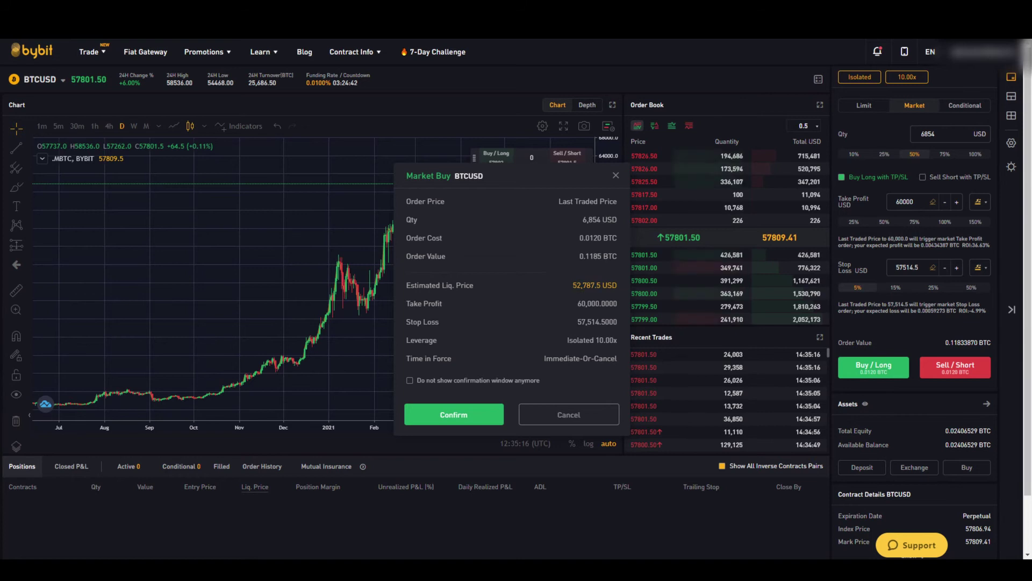
double_click(582, 321)
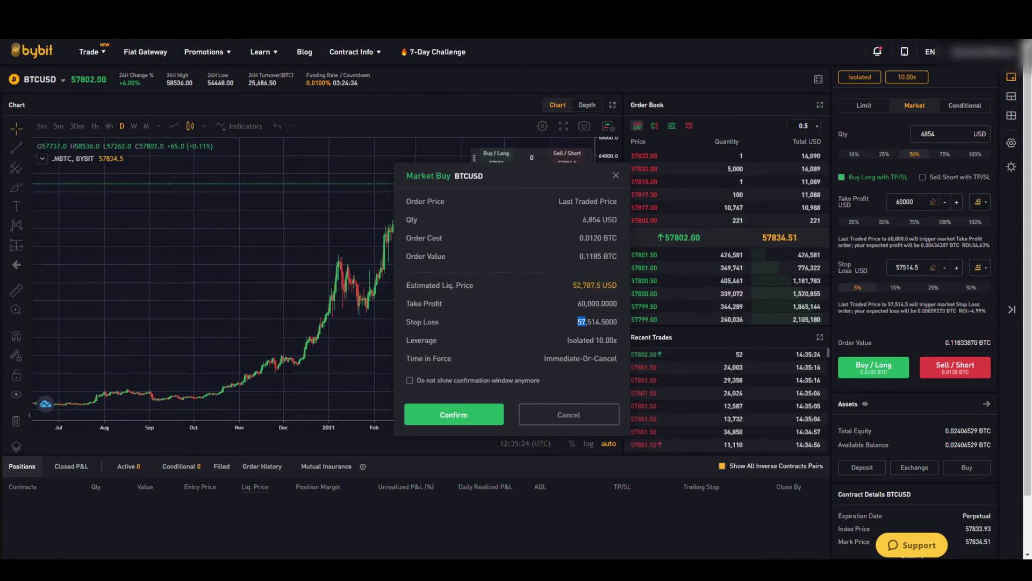
left_click(575, 314)
left_click_drag(578, 303, 582, 304)
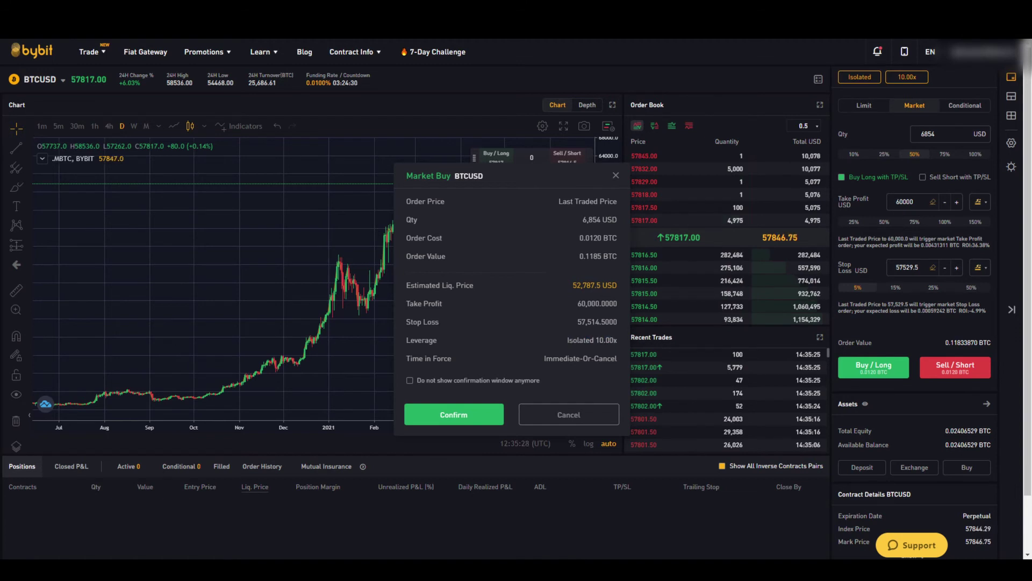
left_click(482, 417)
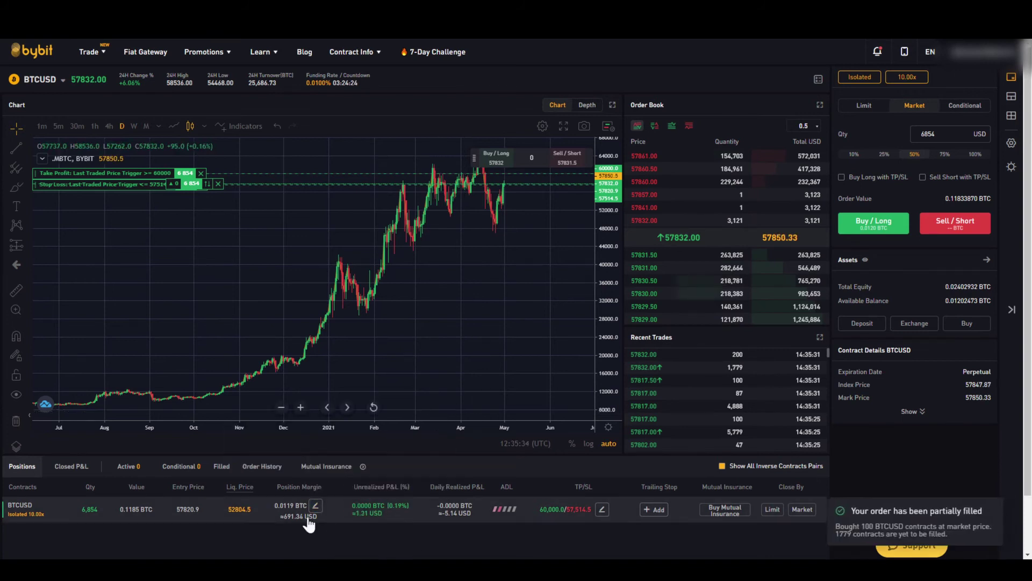
Examine the open position and its order lines on the 1-hour and 5-minute charts.
mouse_move(358, 511)
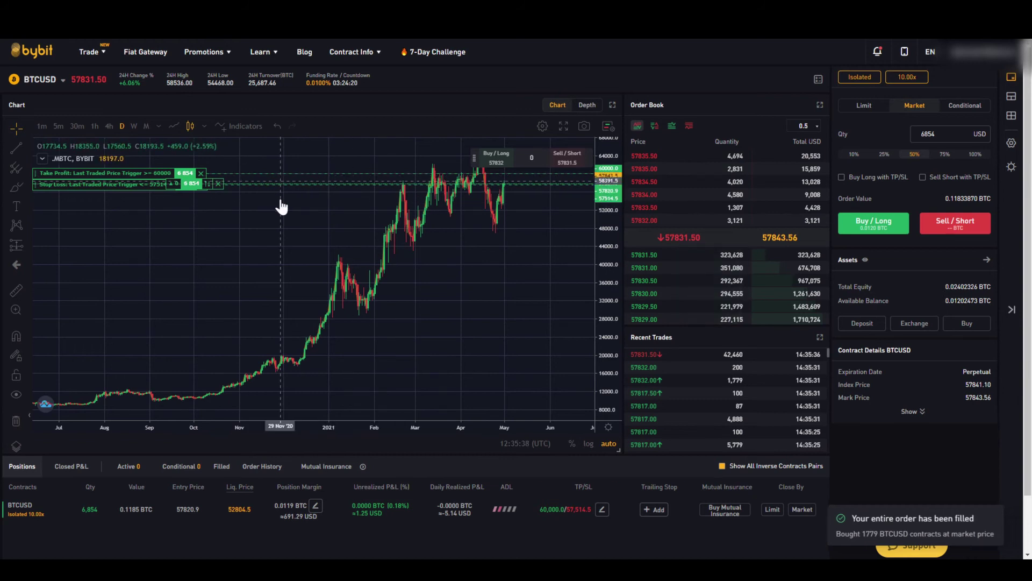
left_click(95, 126)
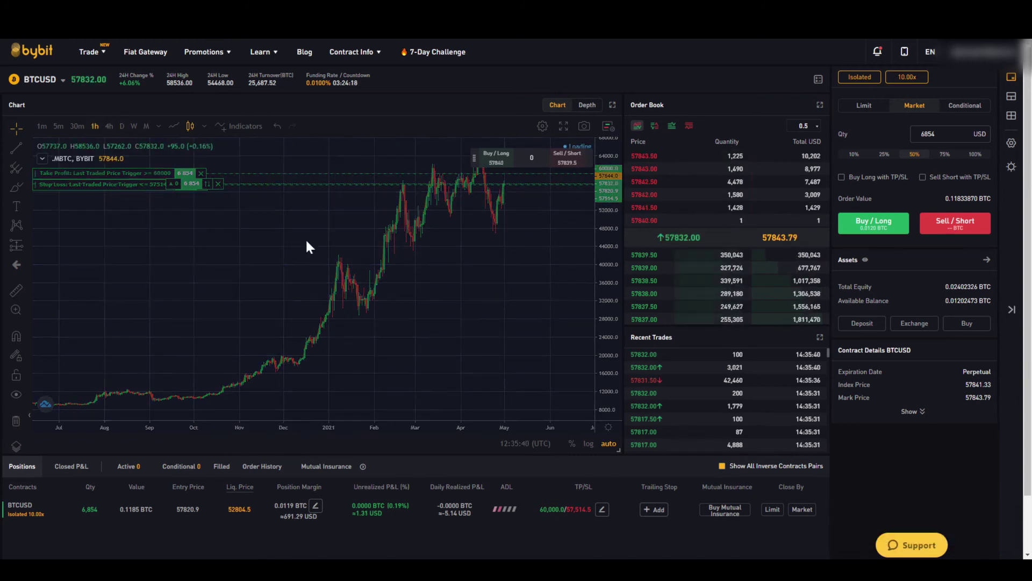
left_click_drag(362, 263, 469, 261)
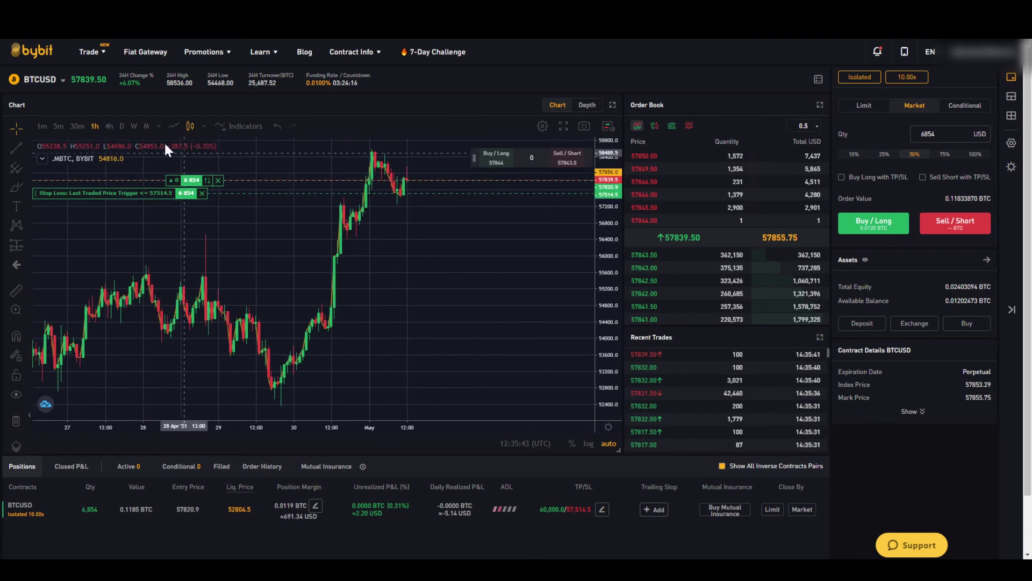
left_click(58, 126)
left_click_drag(342, 234, 393, 240)
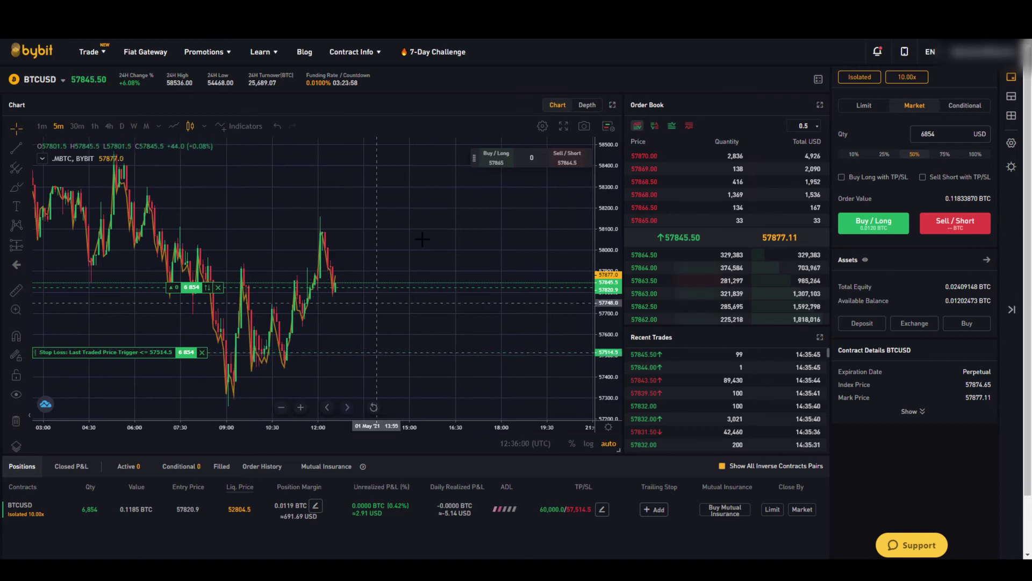
Lower the open position's stop loss to 57260.5 by moving its order line on the BTCUSD chart.
left_click_drag(607, 328, 608, 379)
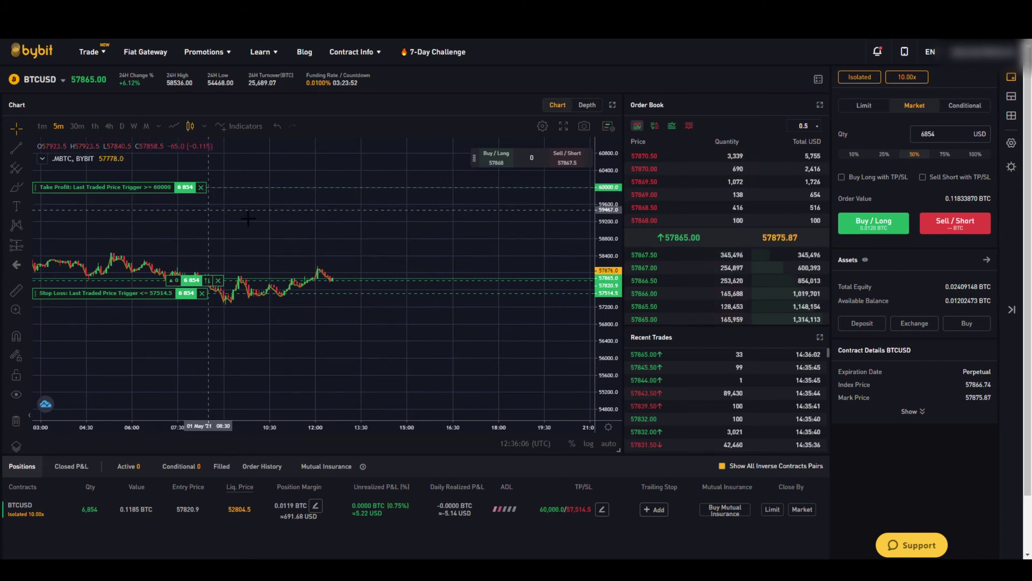
left_click_drag(331, 226, 341, 203)
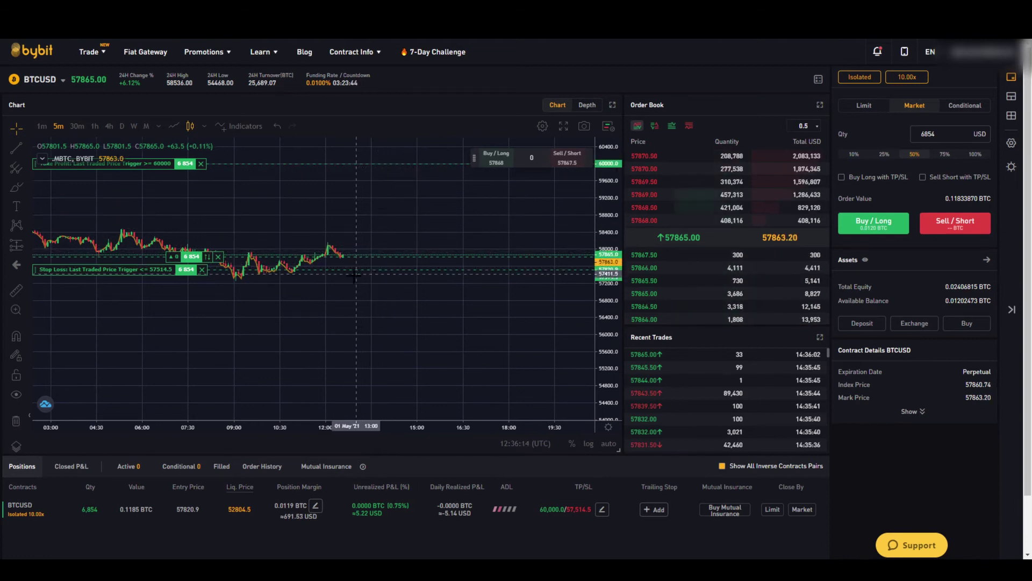
mouse_move(134, 271)
left_mouse_down()
mouse_move(136, 294)
mouse_move(143, 280)
left_mouse_up()
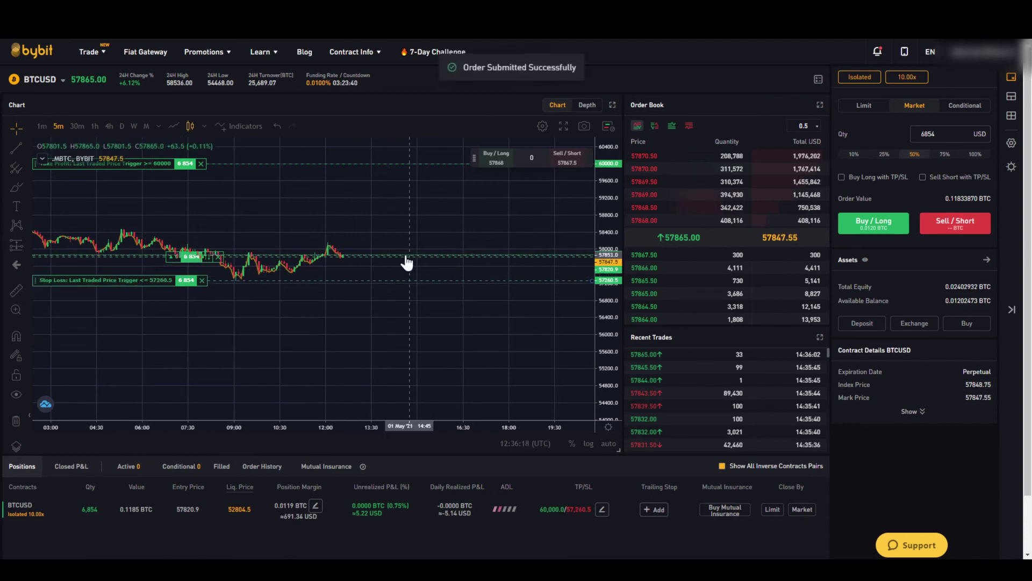
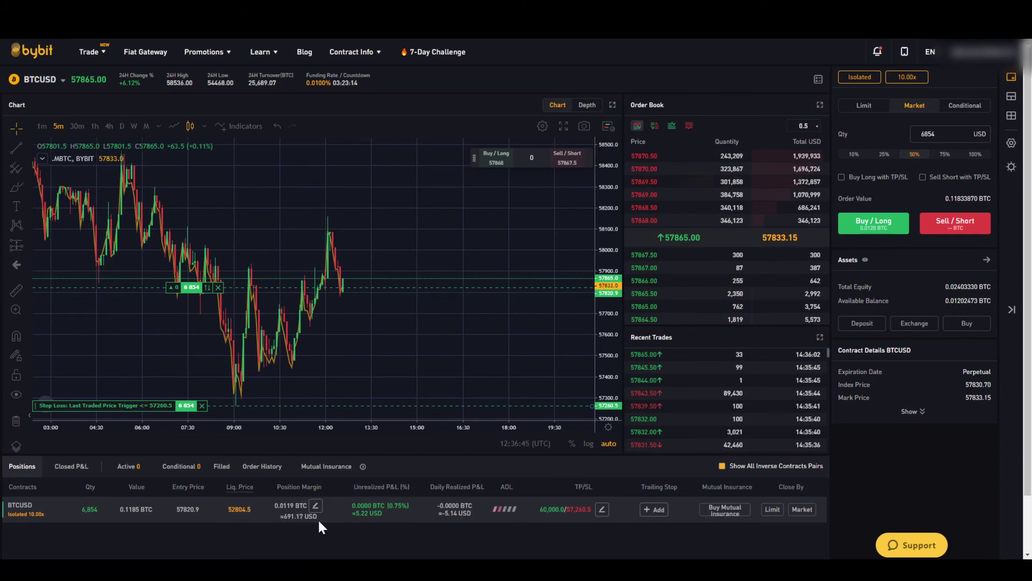
Examine the open position's margin in USD, its unrealized P&L and its daily realized P&L.
left_click_drag(283, 516, 312, 516)
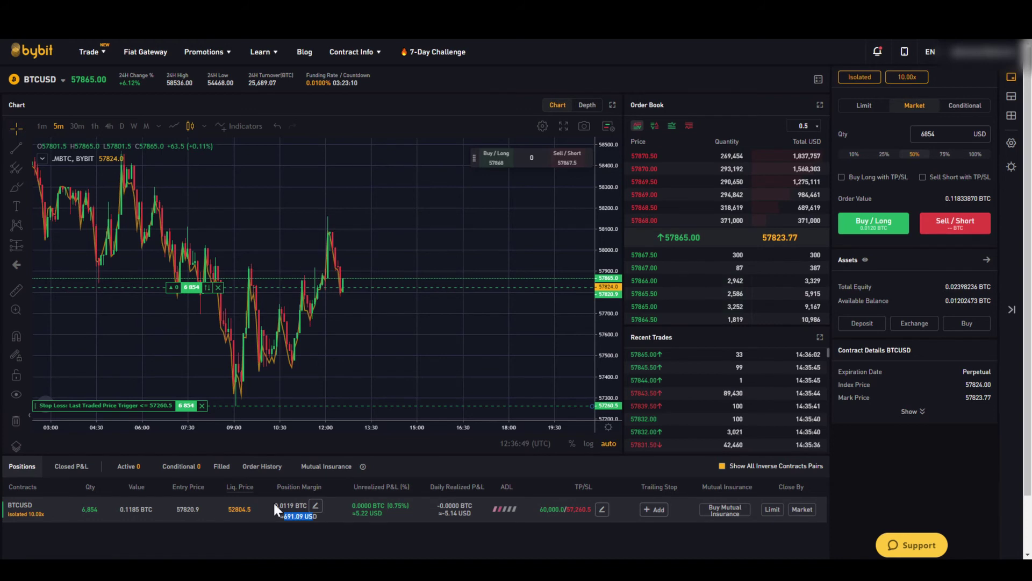
left_click_drag(284, 516, 295, 516)
left_click(302, 514)
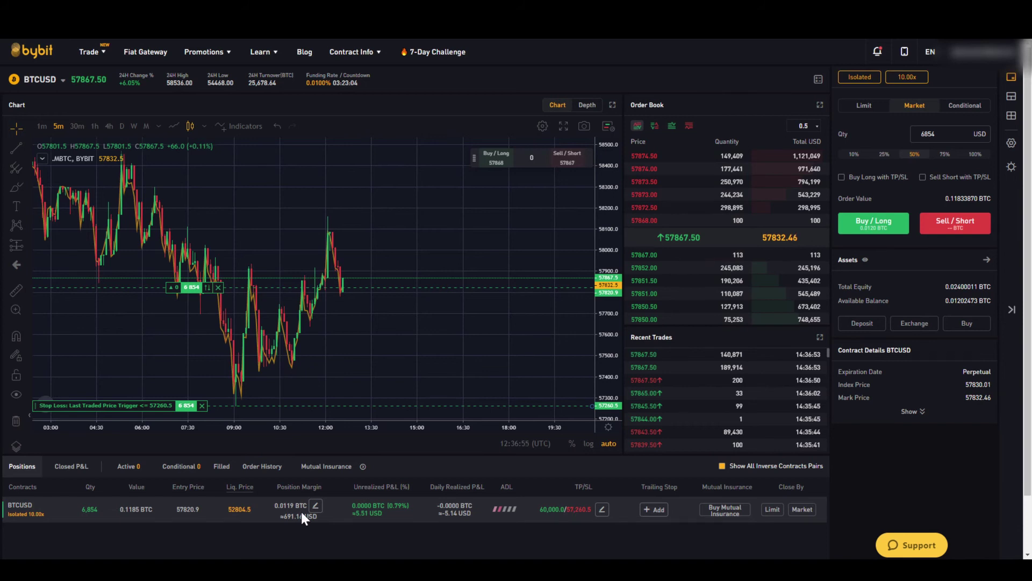
mouse_move(386, 511)
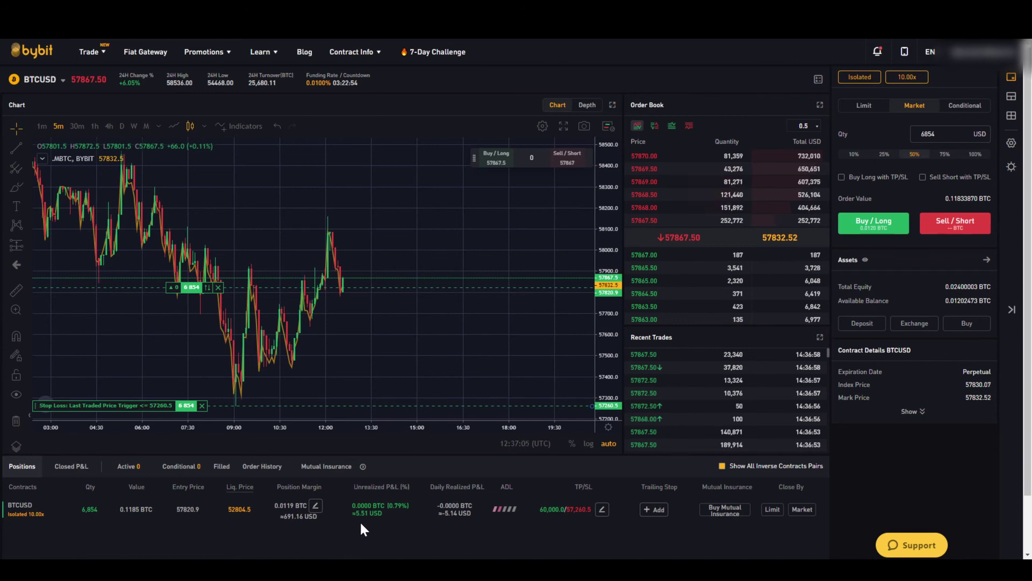
mouse_move(459, 486)
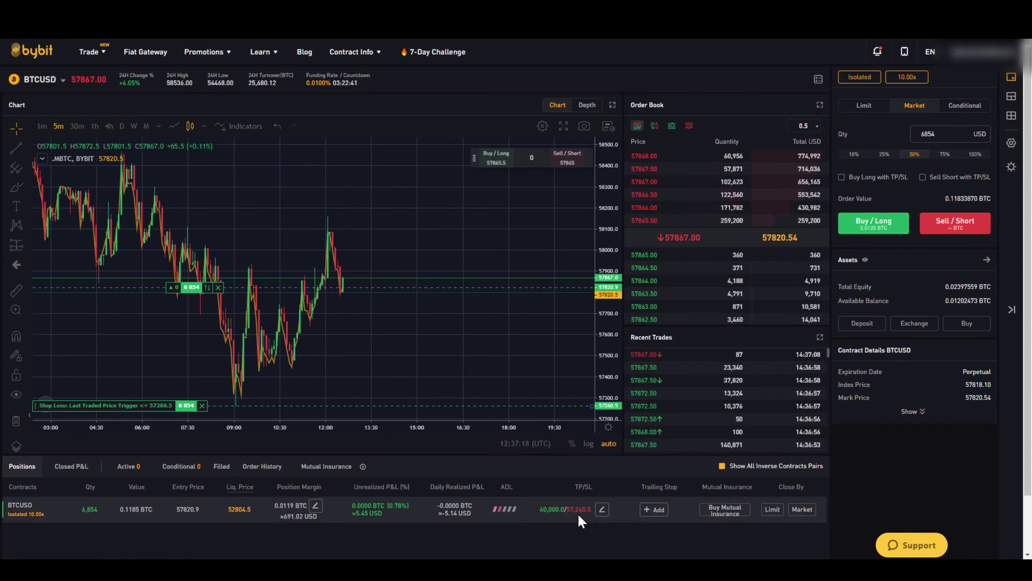
Open the position's TP/SL settings and raise the stop loss in small increments to 57262.5.
left_click(603, 510)
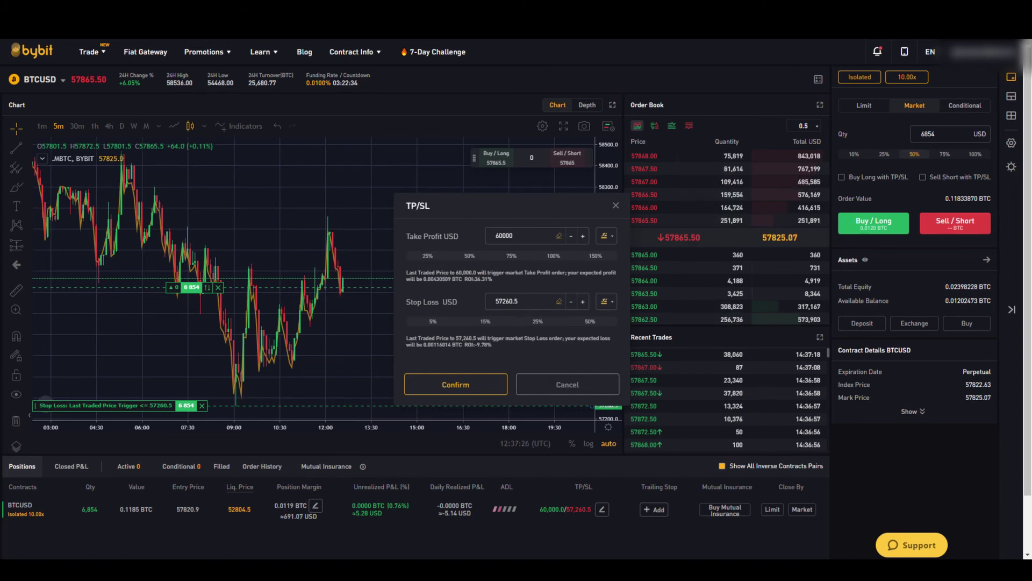
double_click(482, 279)
left_click(479, 312)
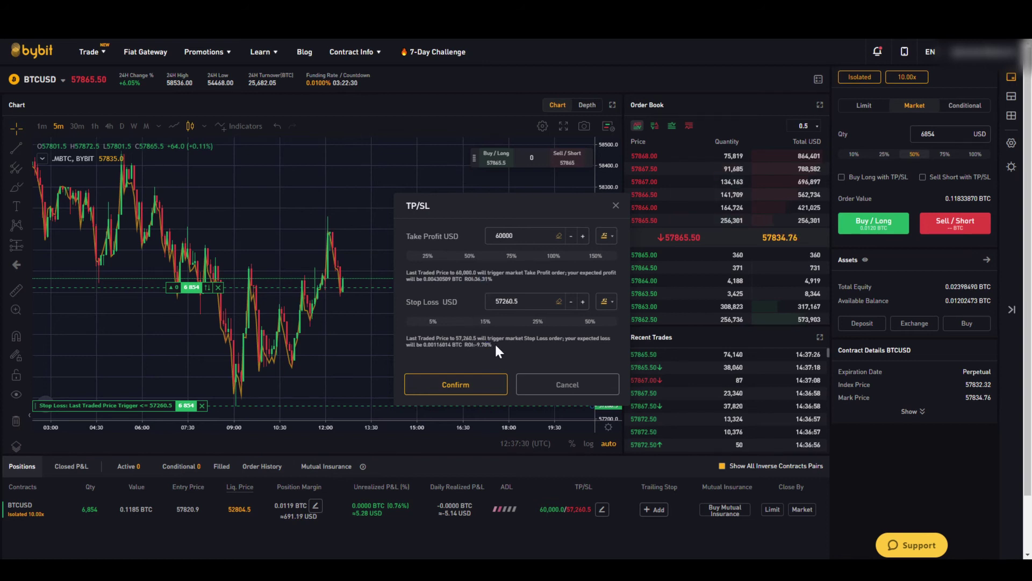
left_click(583, 301)
left_click(583, 302)
left_click(583, 301)
left_click(582, 301)
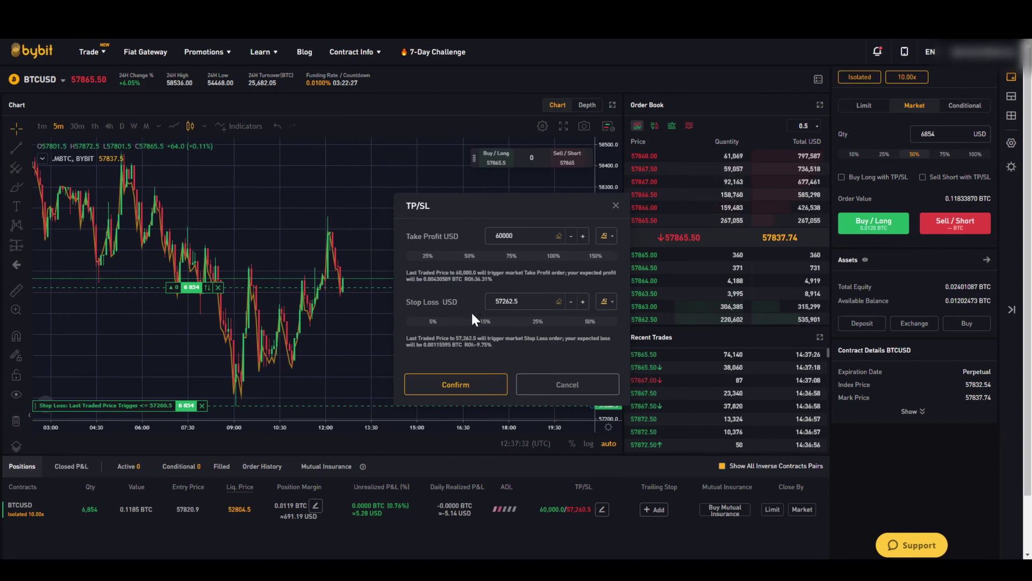
Try the 15% stop-loss and 75% take-profit presets, check their expected ROI, and discard the changes.
left_click(475, 322)
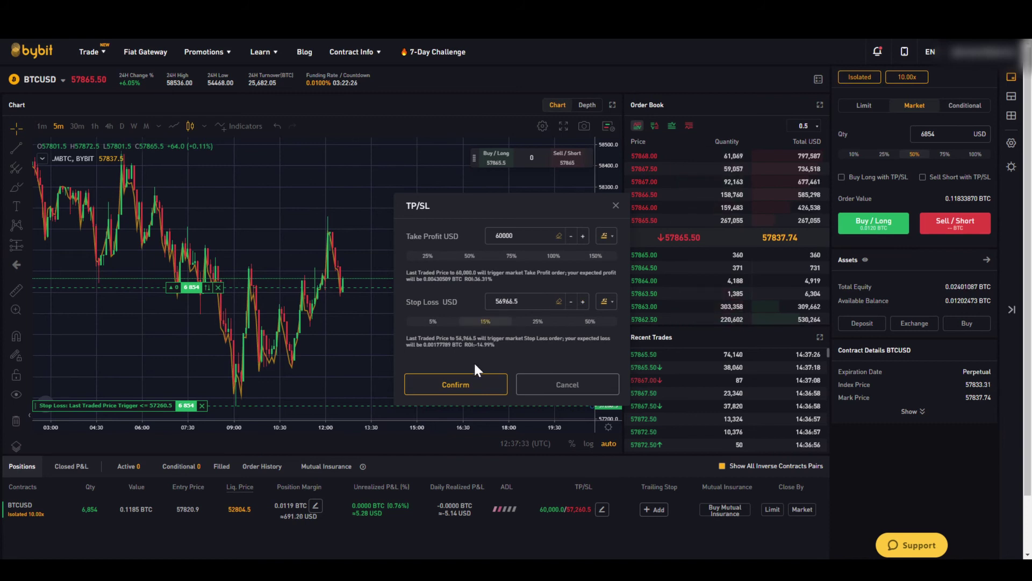
left_click(508, 257)
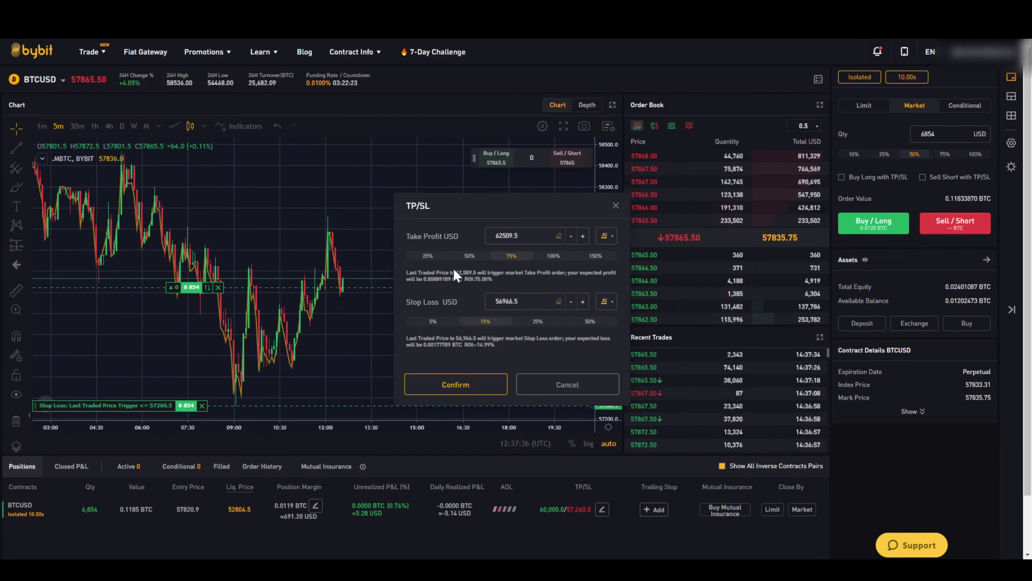
left_click(455, 386)
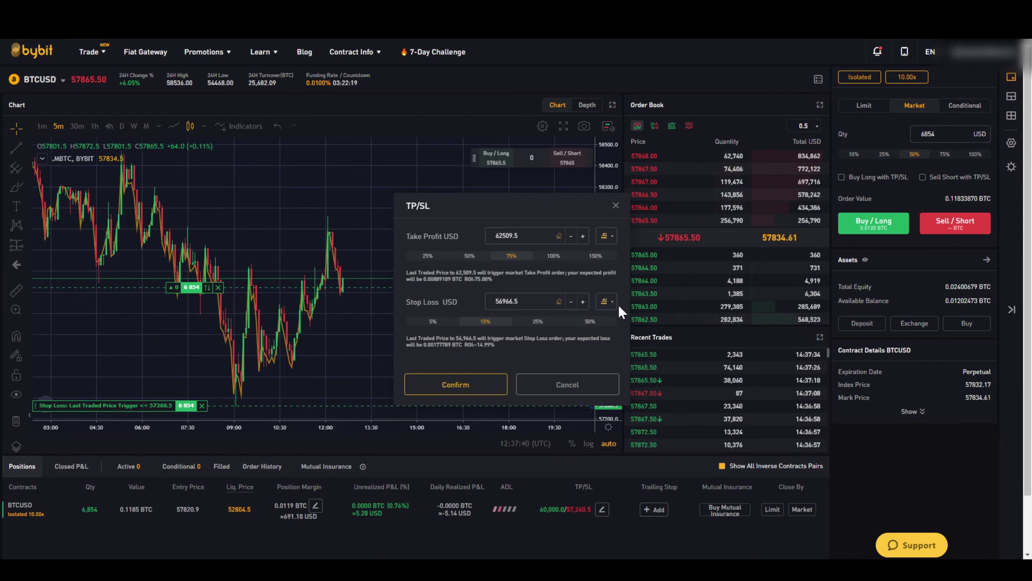
left_click_drag(476, 345, 495, 344)
left_click_drag(468, 279, 498, 279)
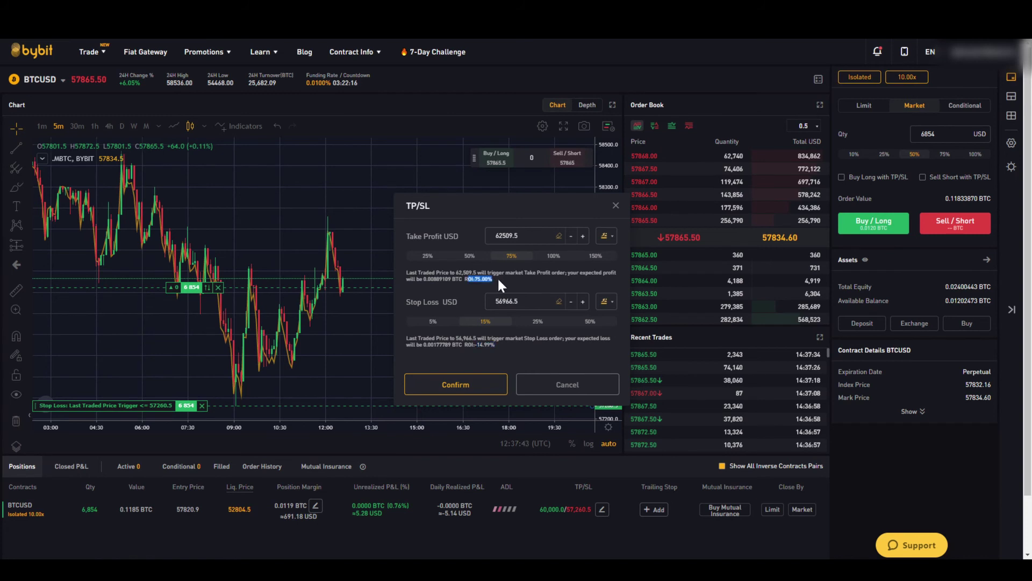
left_click(576, 383)
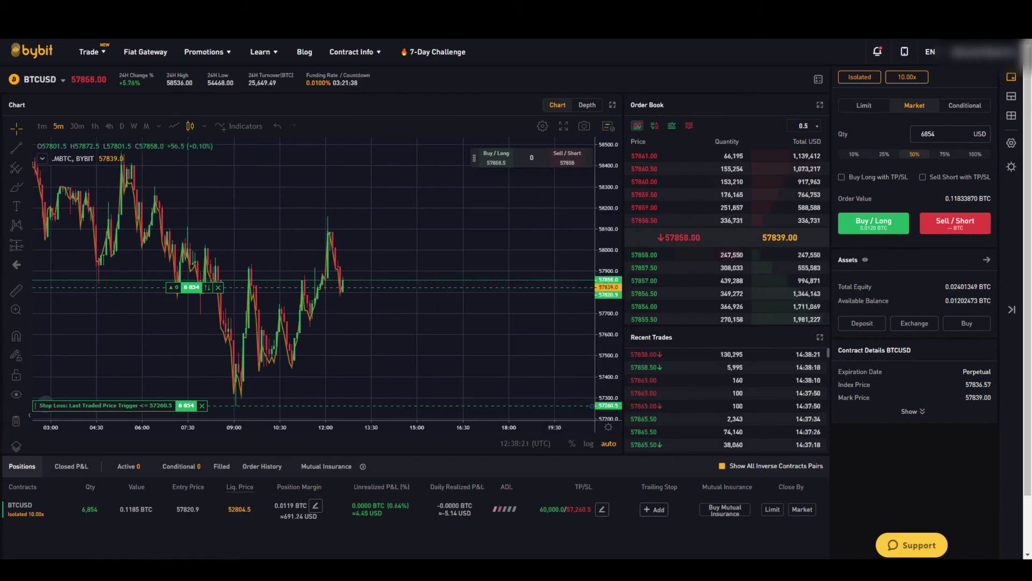
Review the position's Trailing Stop and Limit Close settings, dismissing both without applying anything.
left_click(654, 508)
left_click_drag(515, 230, 763, 221)
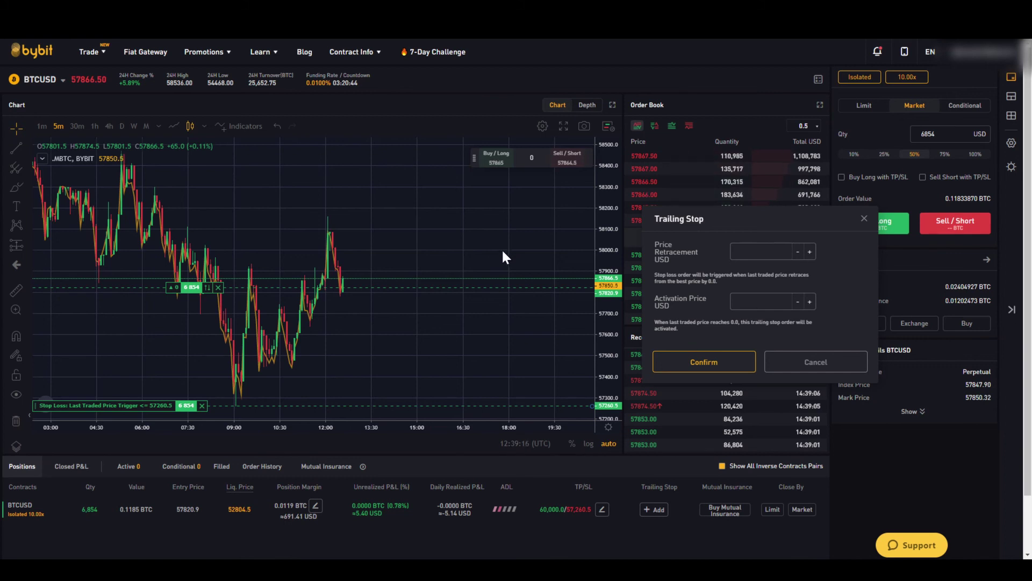
left_click(833, 362)
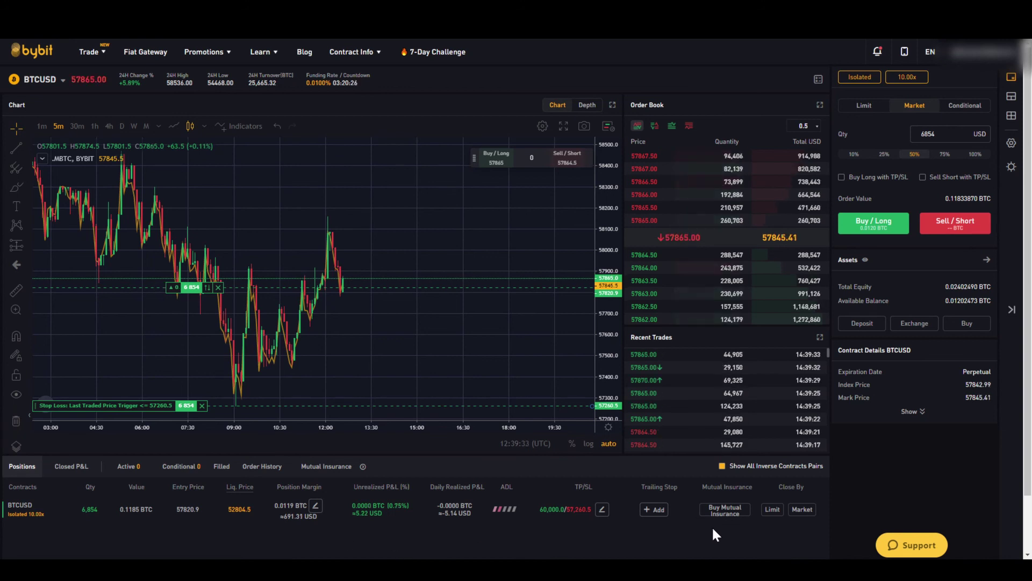
left_click(772, 509)
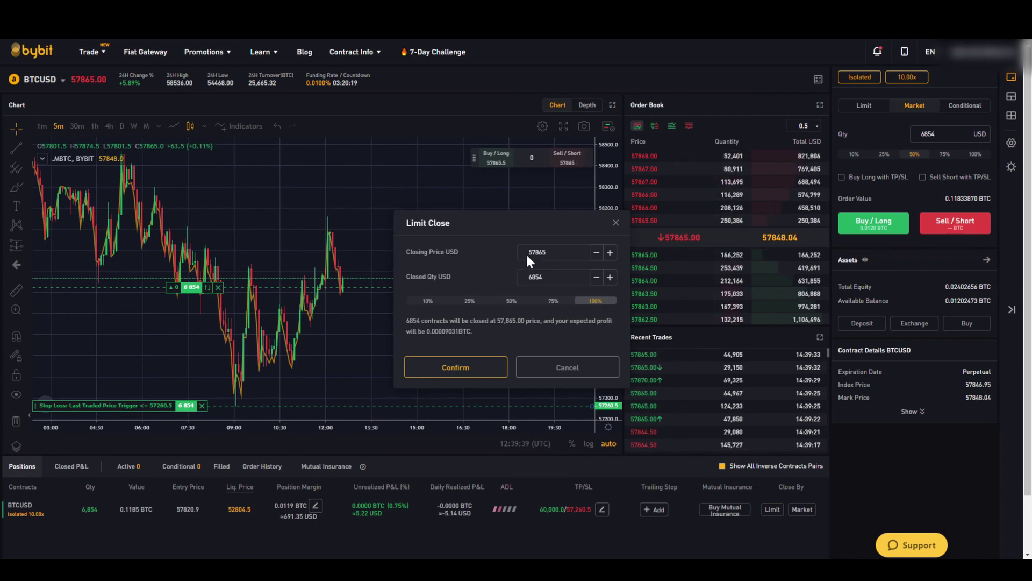
left_click(616, 223)
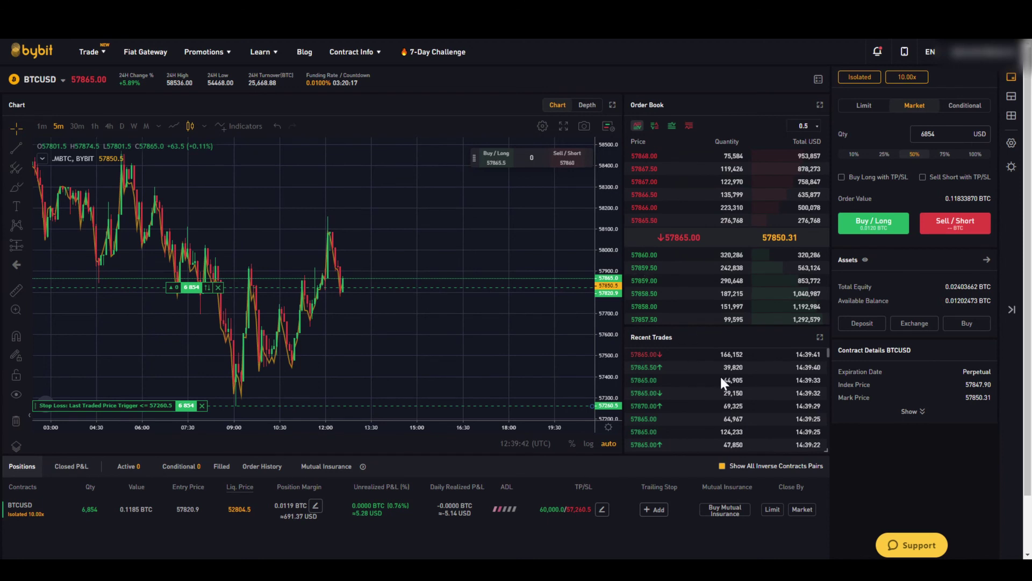
Close 50% of the BTCUSD position at market price after comparing the 10%, 50% and 100% quantity presets.
left_click(803, 510)
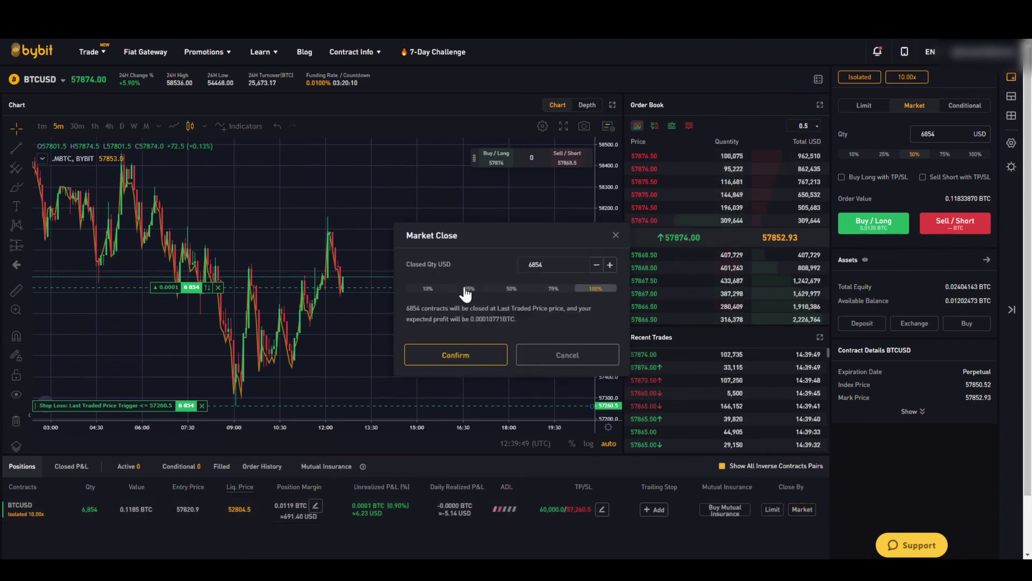
left_click(433, 291)
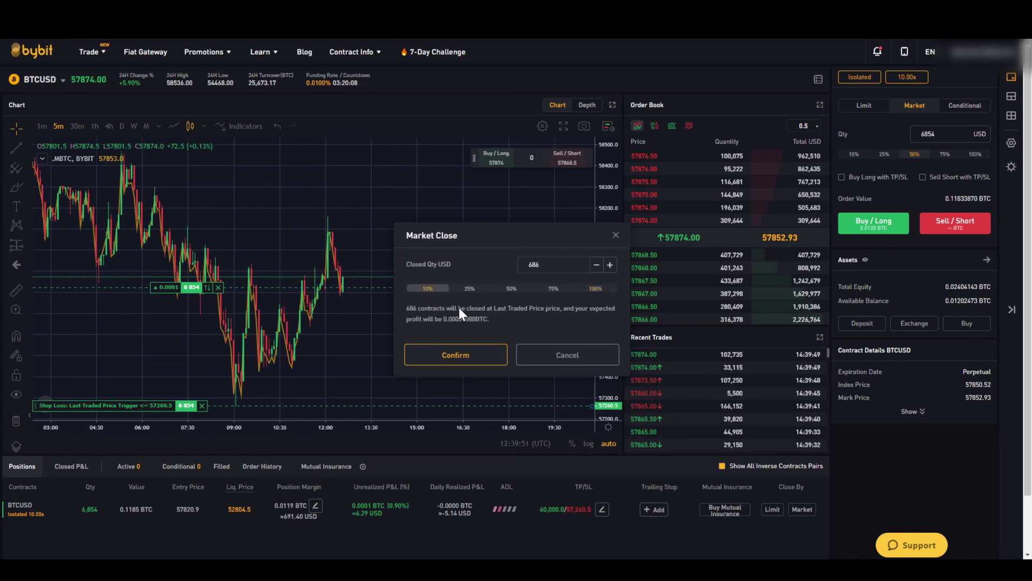
double_click(534, 264)
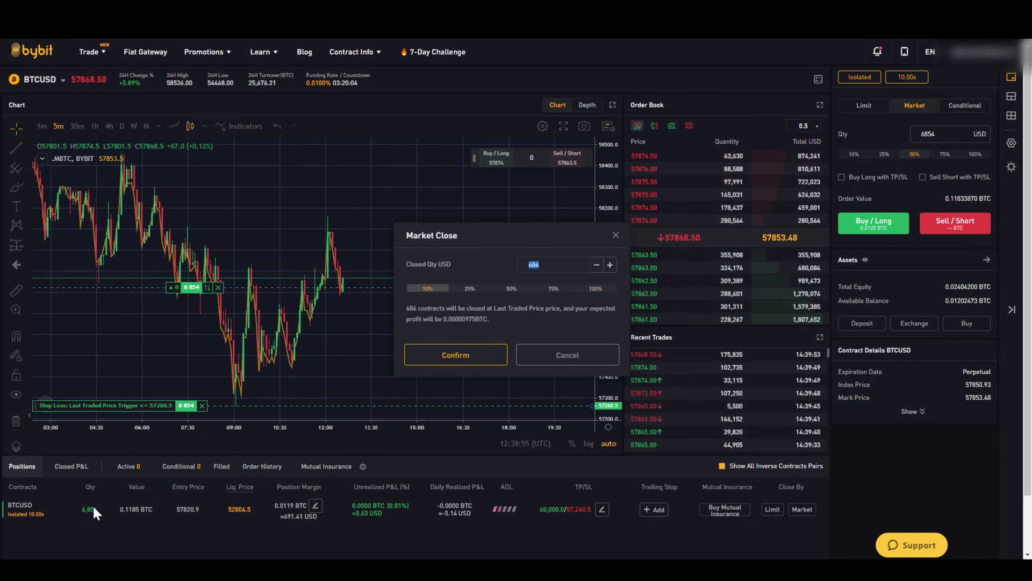
left_click(512, 289)
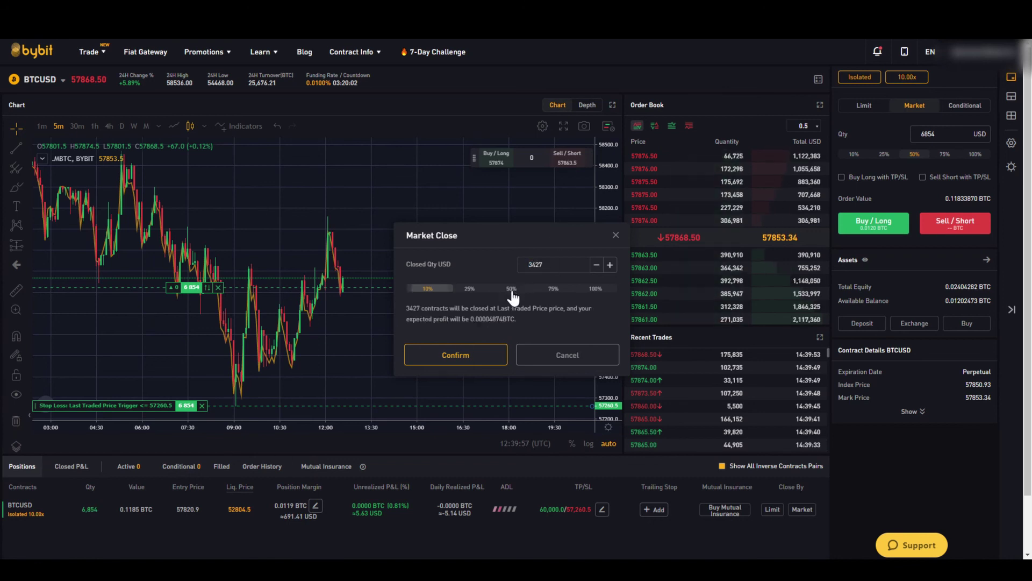
left_click(597, 289)
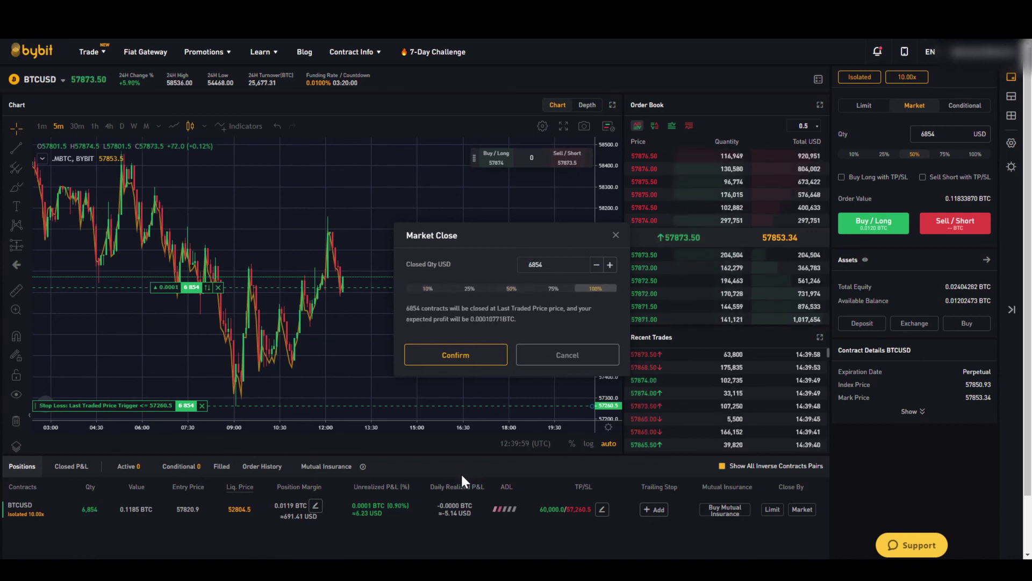
left_click(512, 288)
left_click_drag(474, 319, 515, 319)
left_click(469, 360)
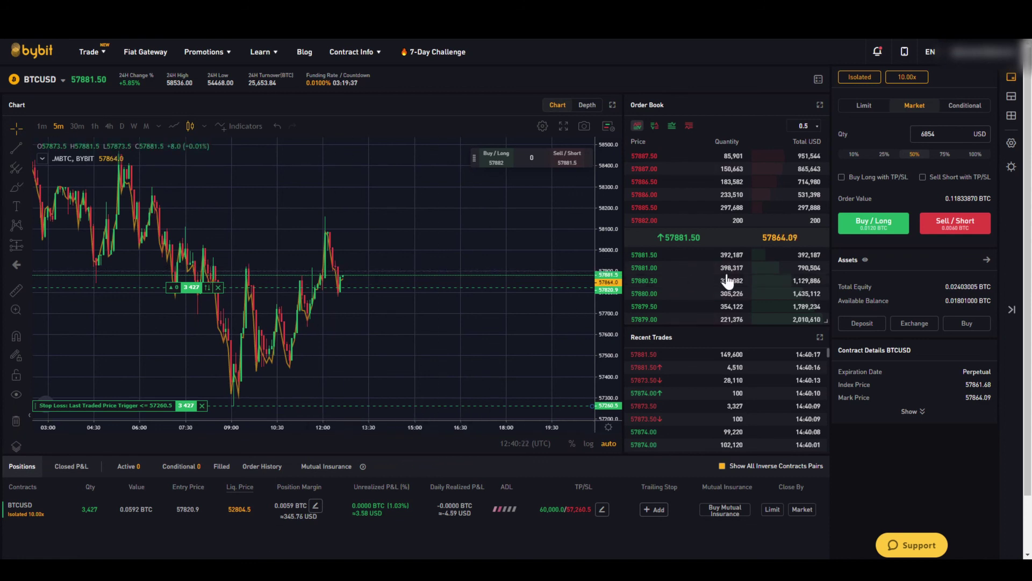
Check the account balances in USD and add to the long position with a 7000 USD market buy order.
mouse_move(942, 285)
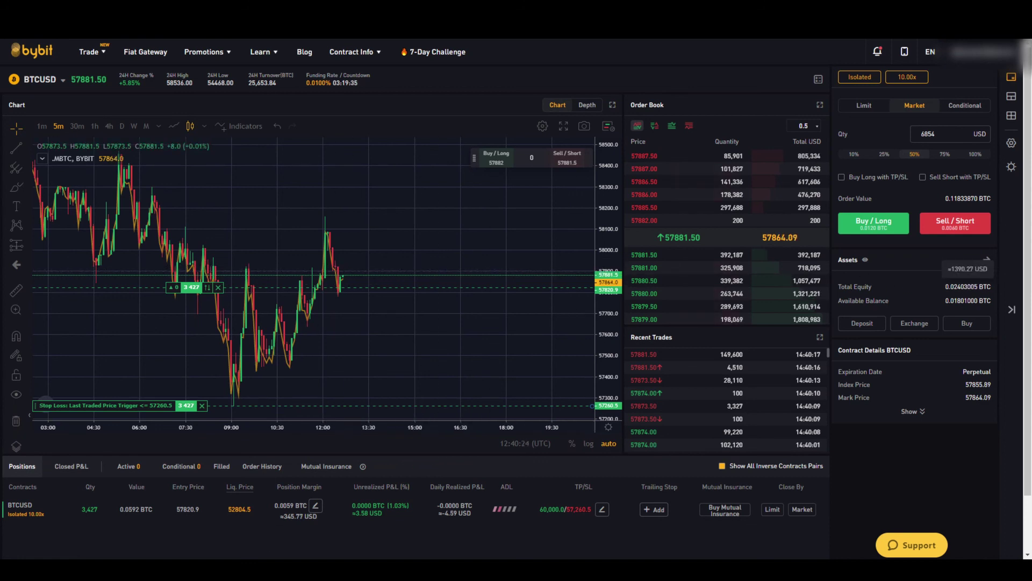
mouse_move(968, 300)
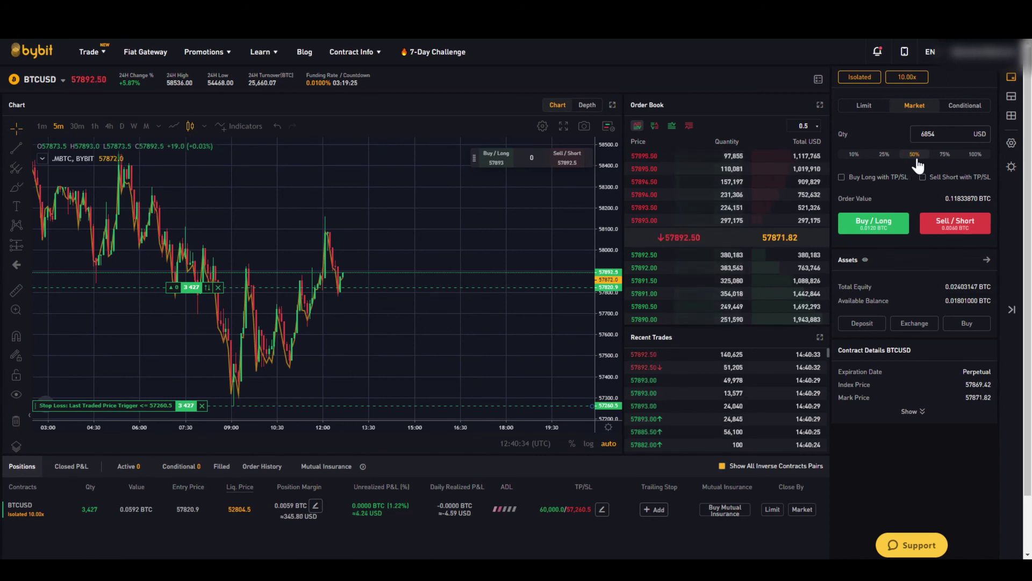
mouse_move(921, 113)
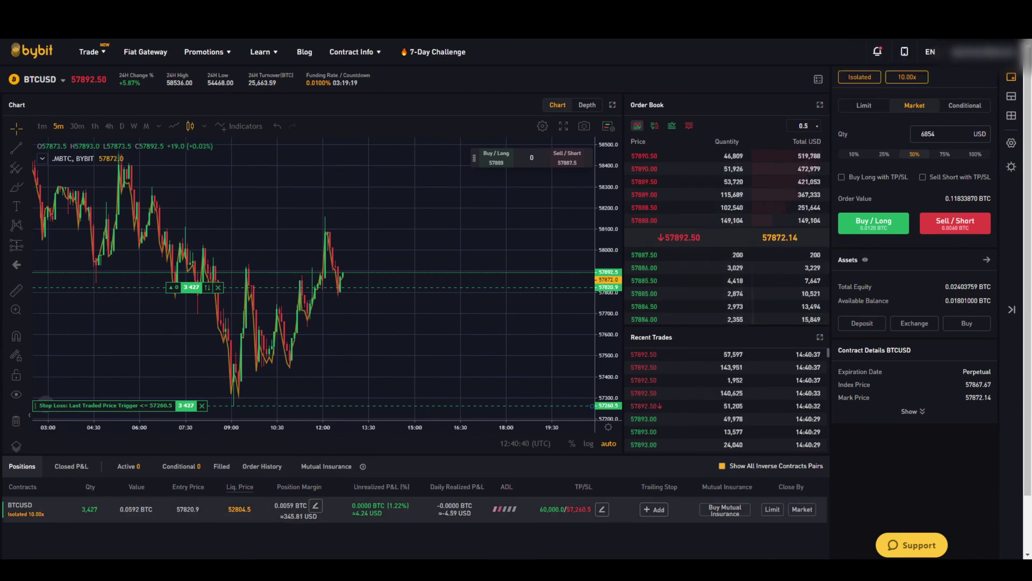
left_click(938, 134)
type("700")
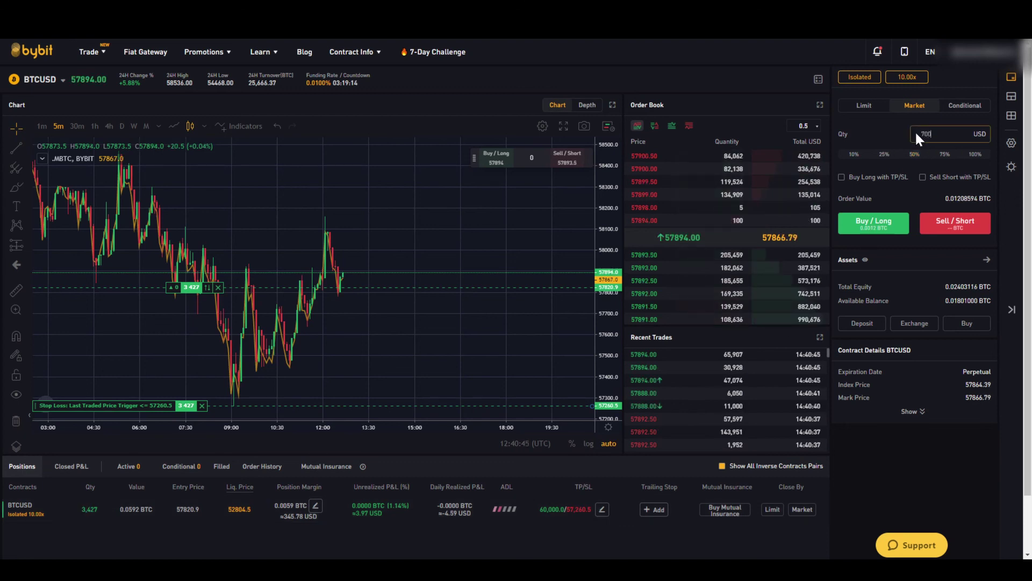
type("0")
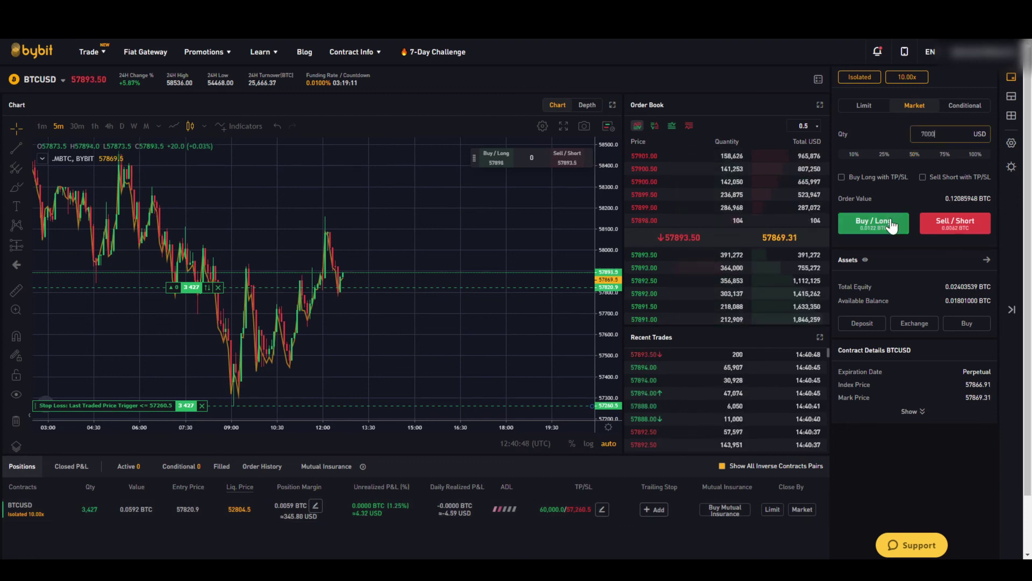
left_click(890, 221)
left_click(454, 416)
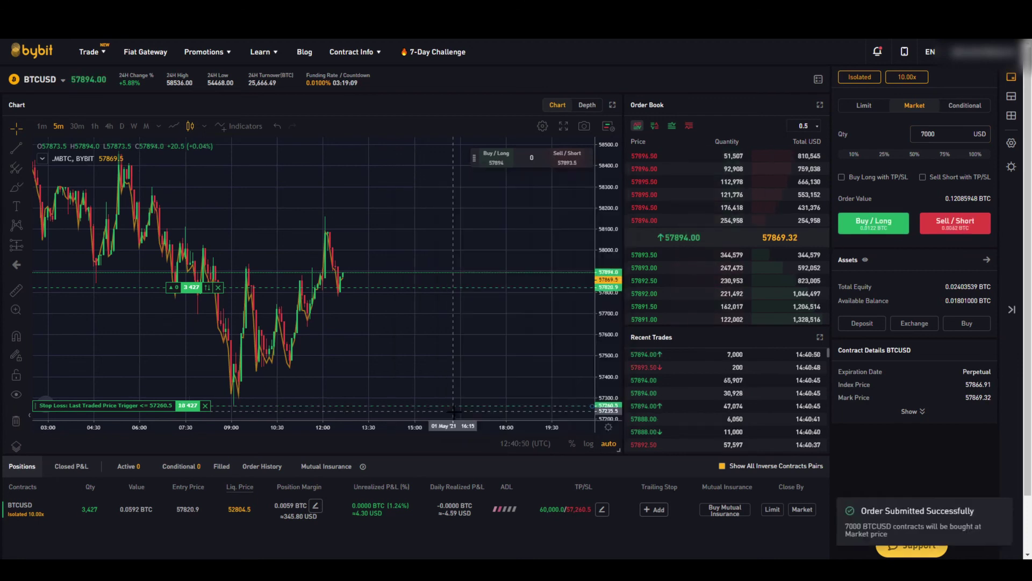
Check the enlarged position's quantity and close 100% of it at market price.
left_click_drag(79, 509, 100, 509)
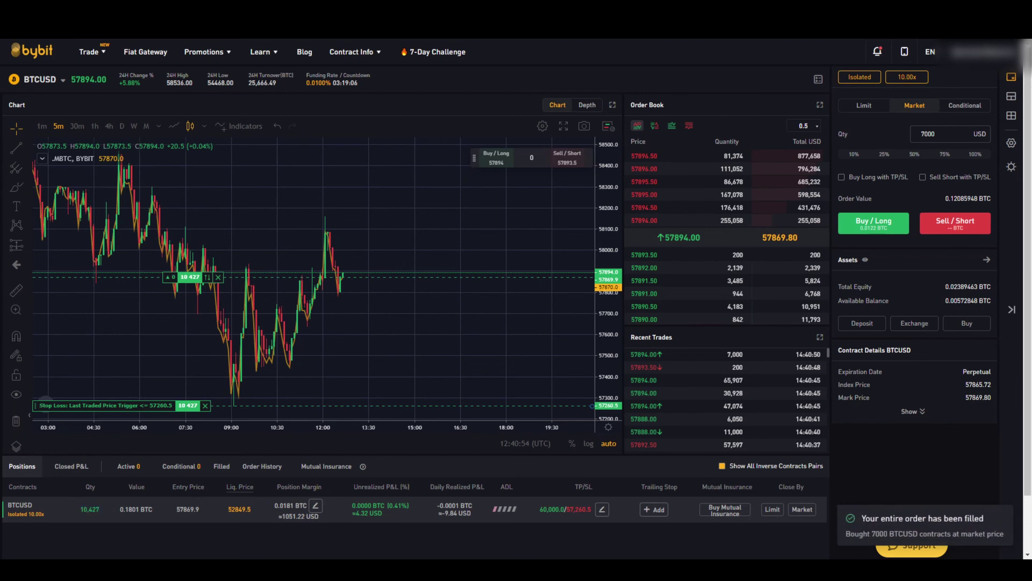
mouse_move(968, 283)
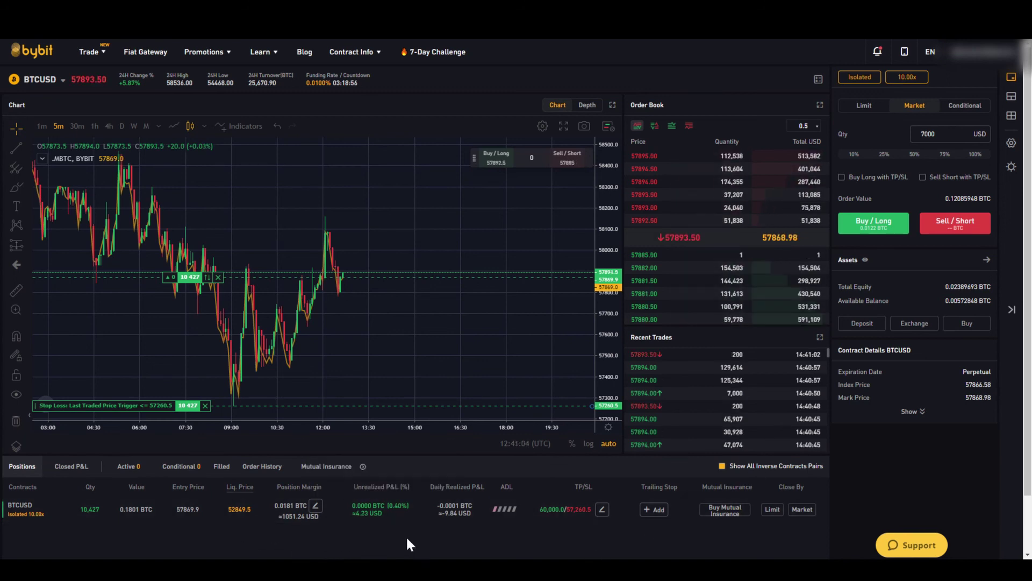
left_click(802, 510)
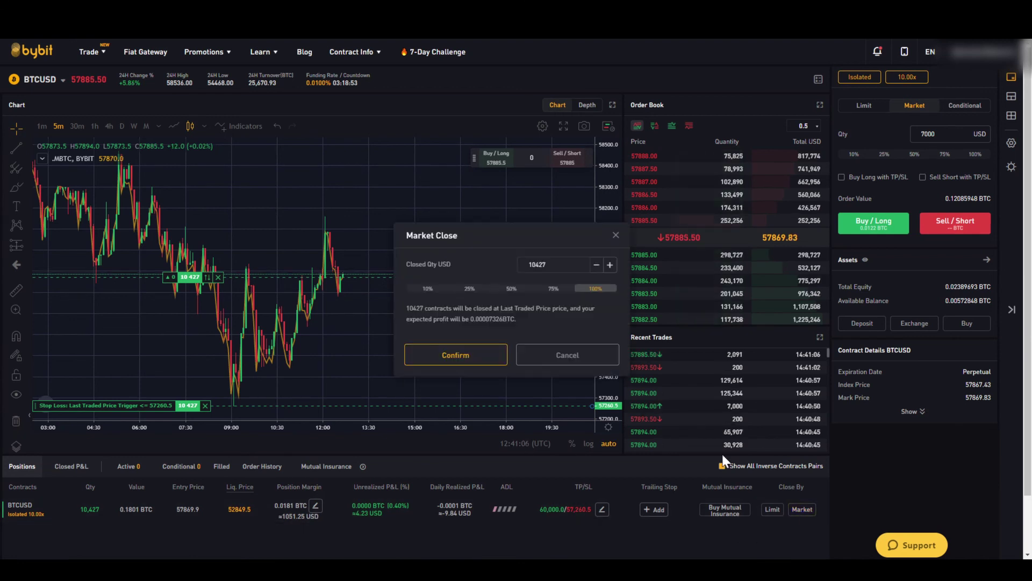
left_click(469, 359)
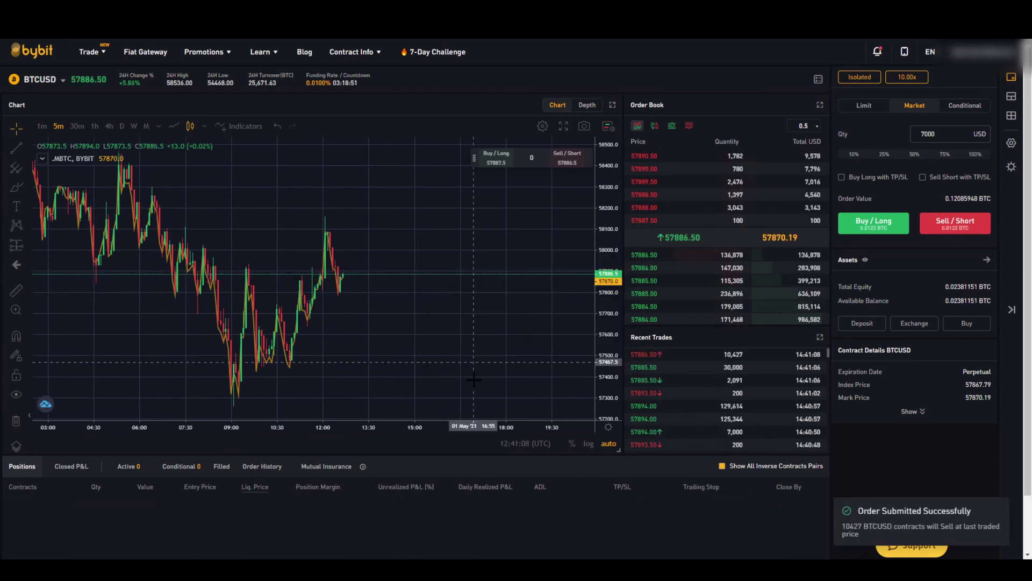